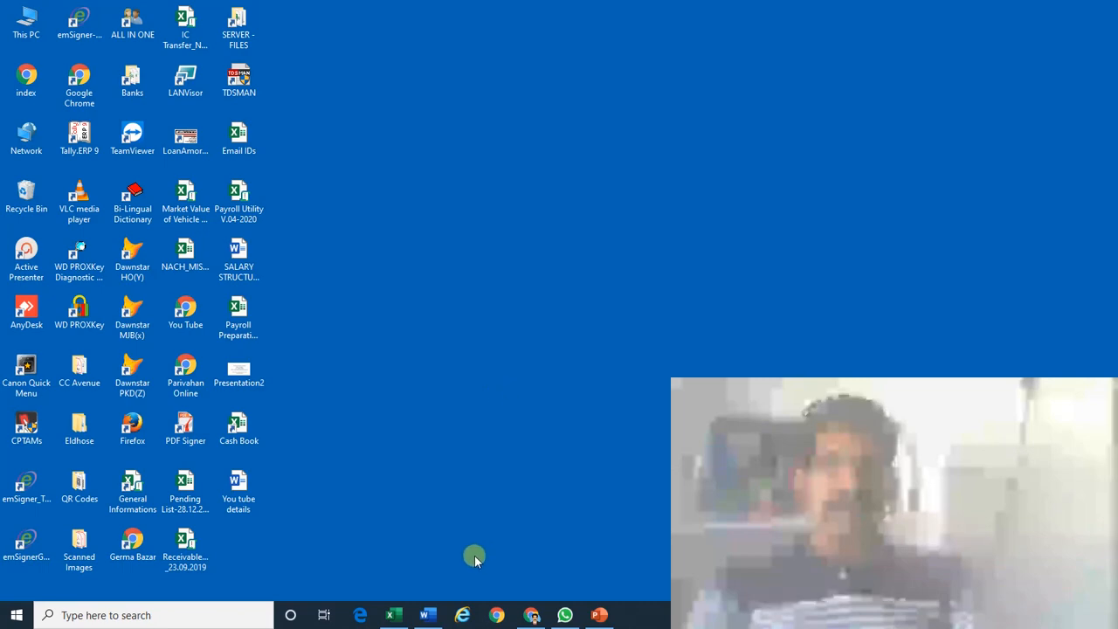
Restore the Excel Book1 window from the taskbar.
left_click(394, 615)
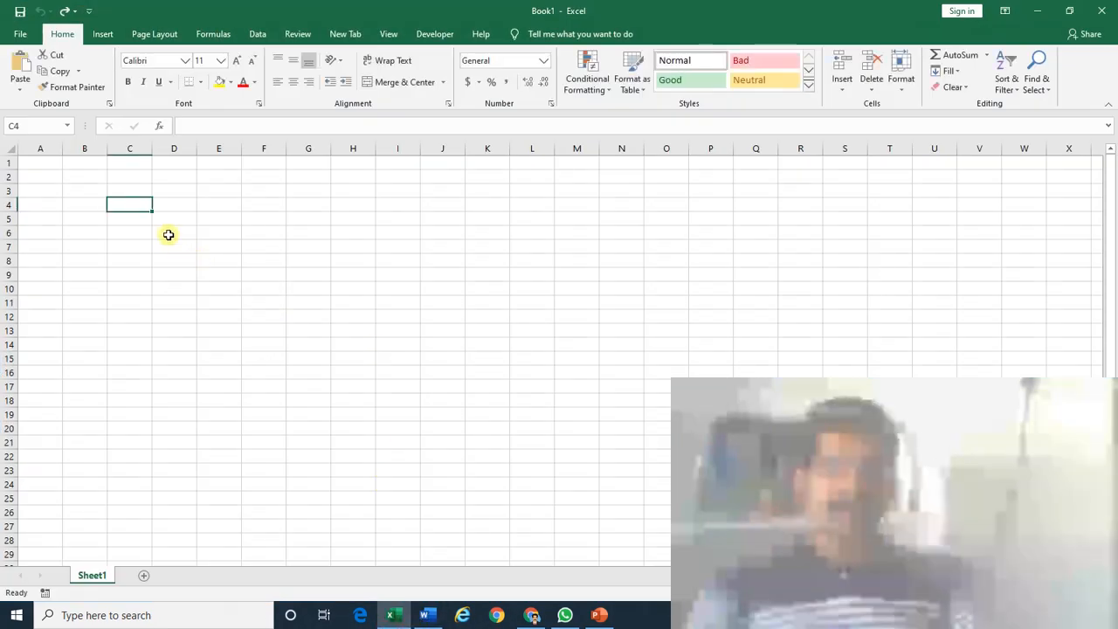
Widen column F and enter a 10-character sample PAN in cell F4.
left_click_drag(285, 149, 360, 153)
left_click(288, 206)
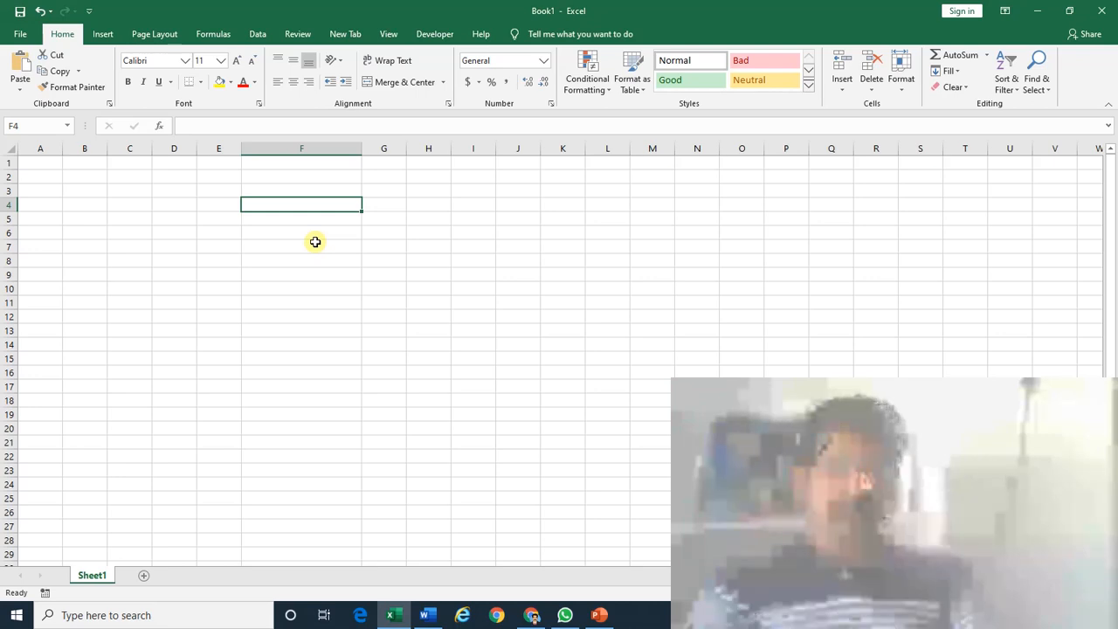
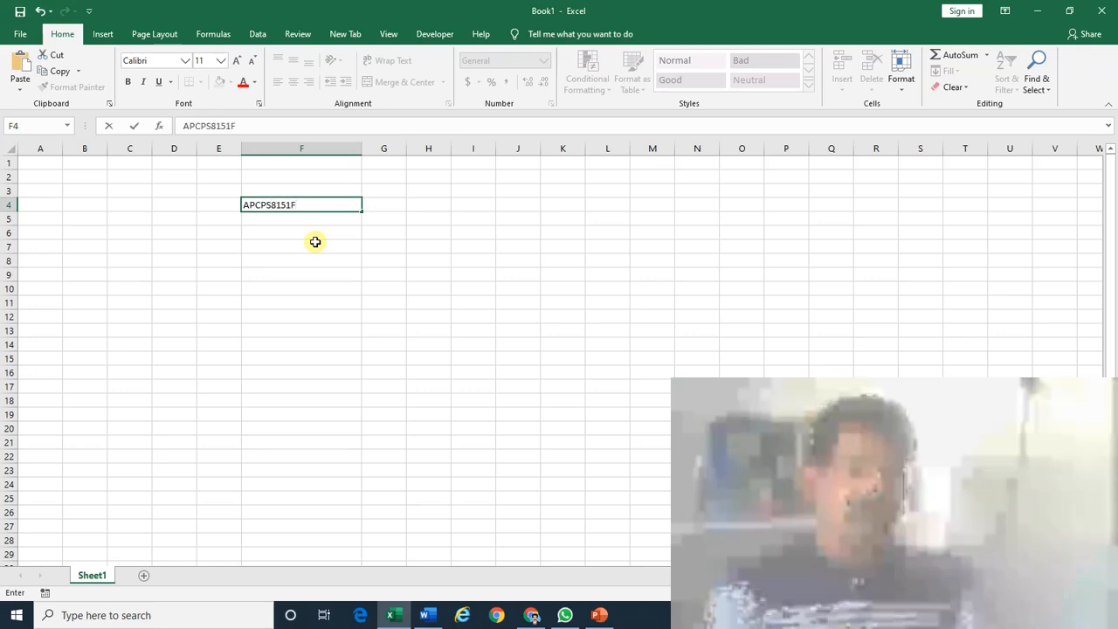
key("Return")
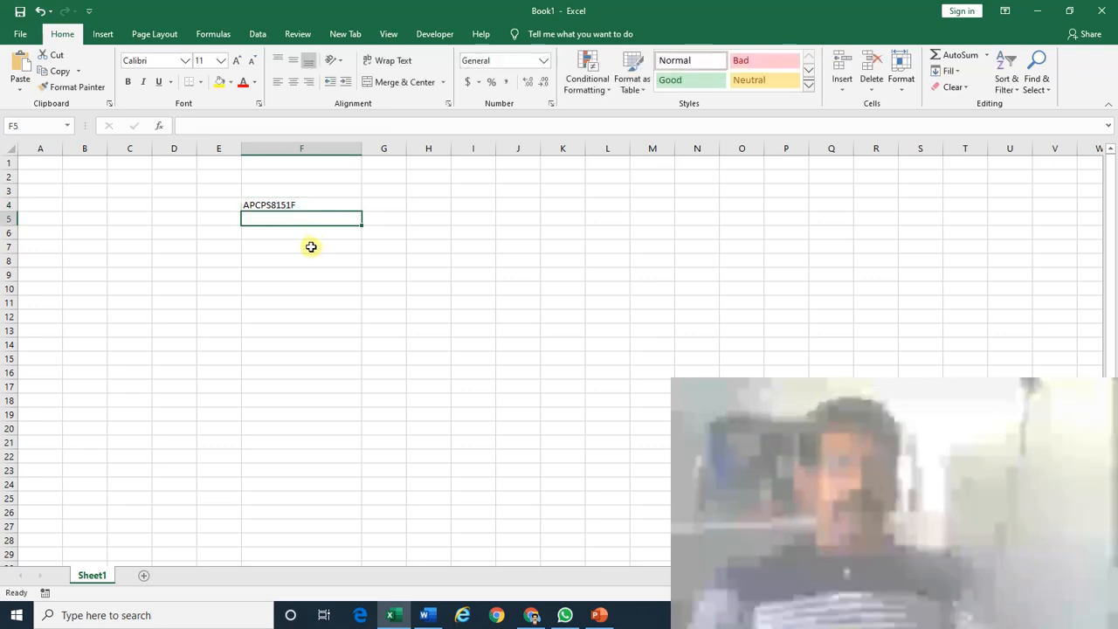
left_click(295, 205)
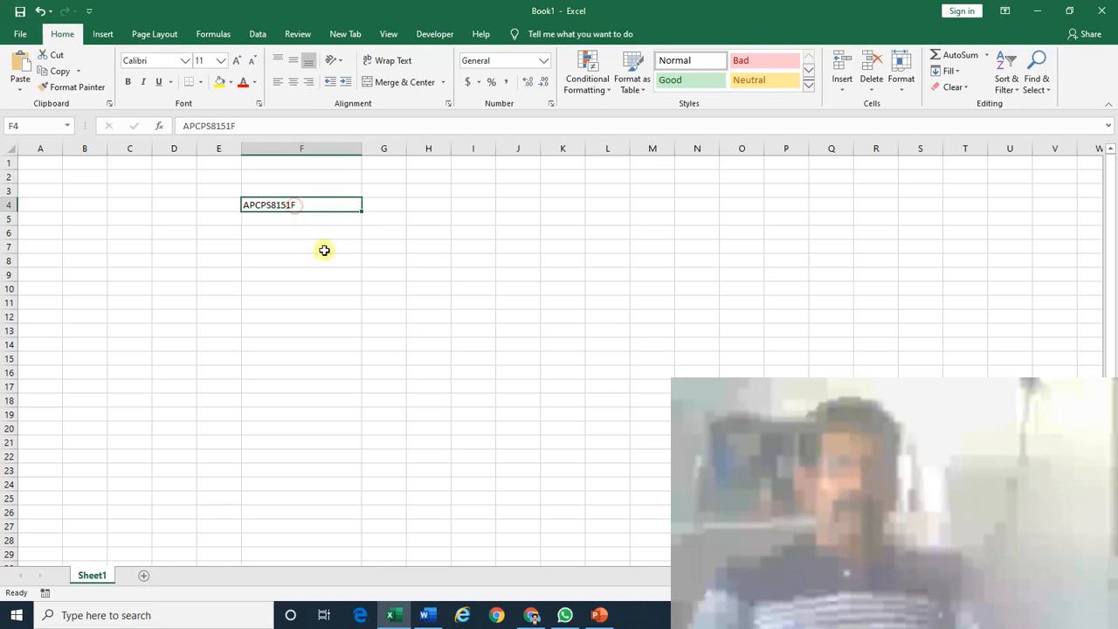
left_click(302, 221)
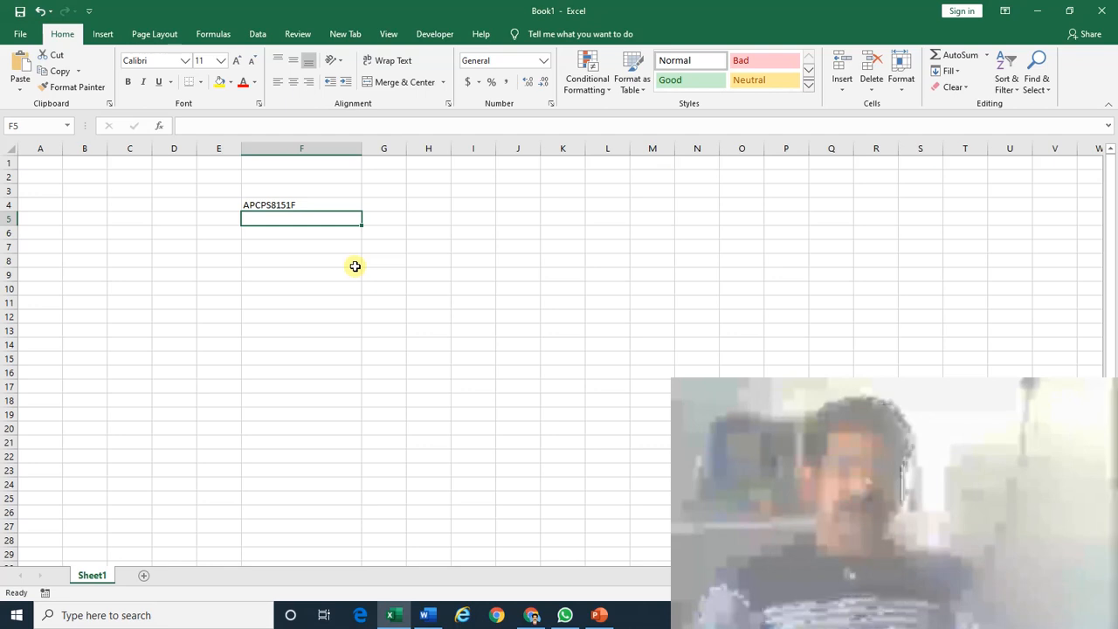
Put =LEN(F4) in F5 so it counts the PAN's characters.
type("=LEN(")
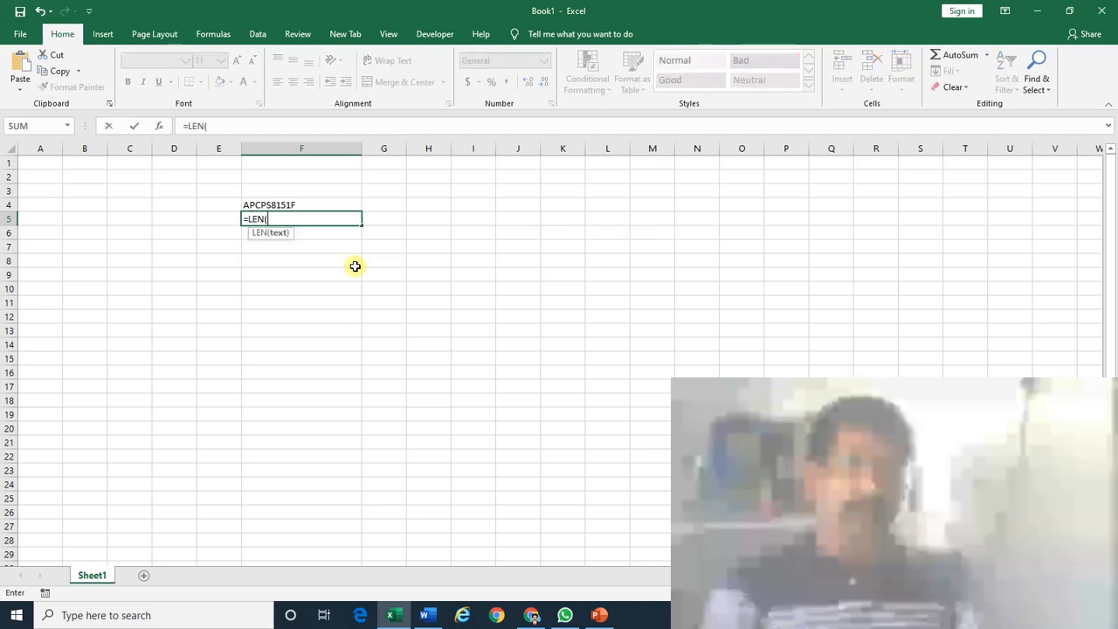
key("Up")
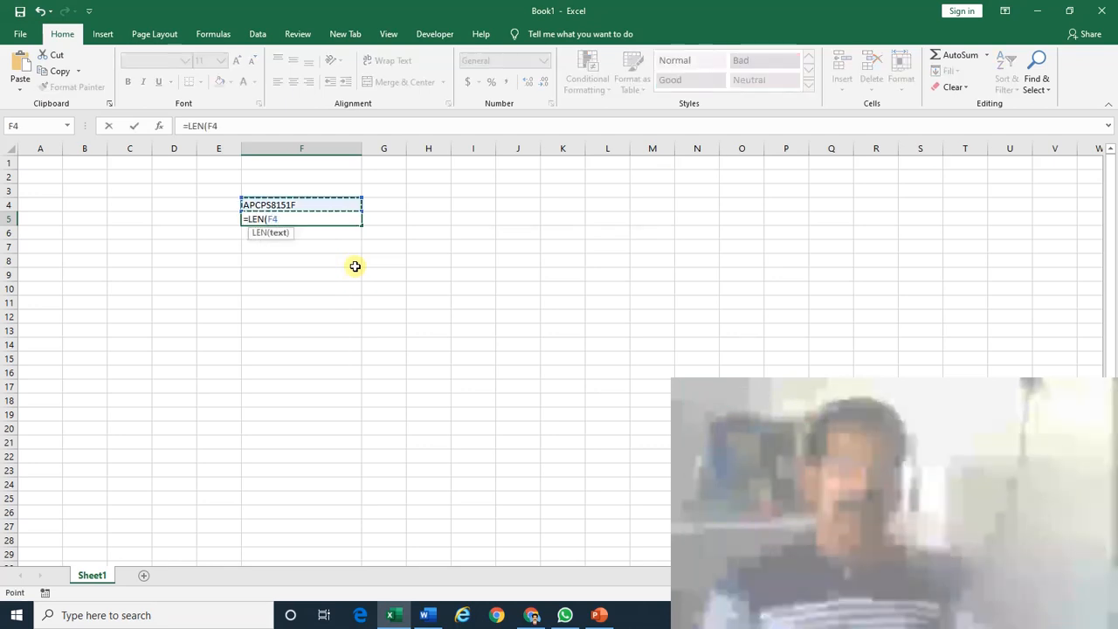
type(")")
key("Return")
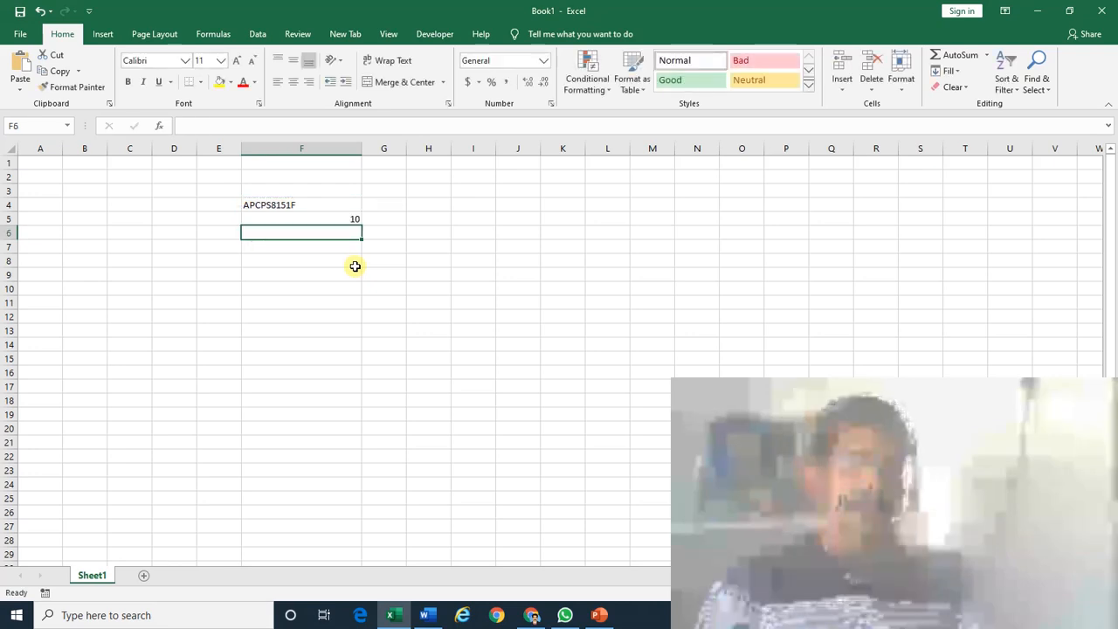
key("Up")
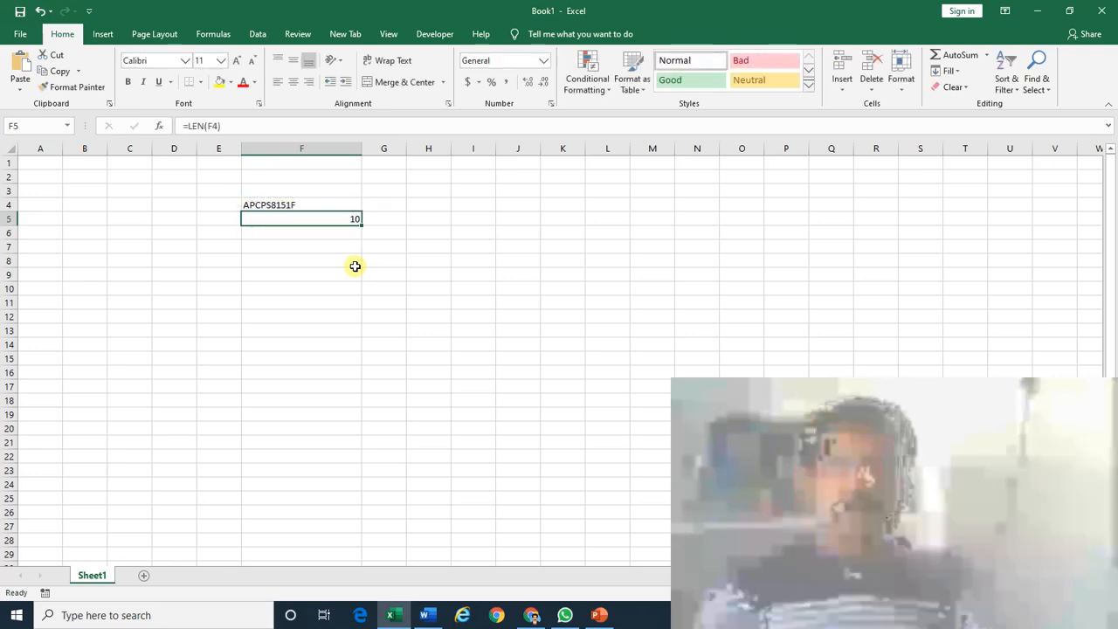
key("Up")
key("Down")
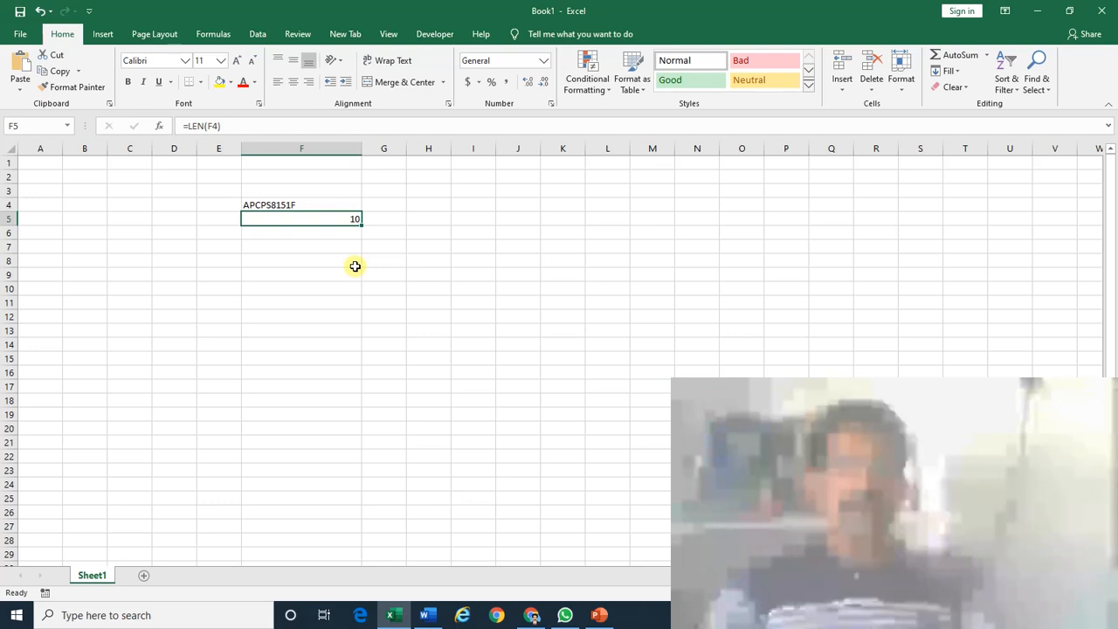
key("Delete")
type("=")
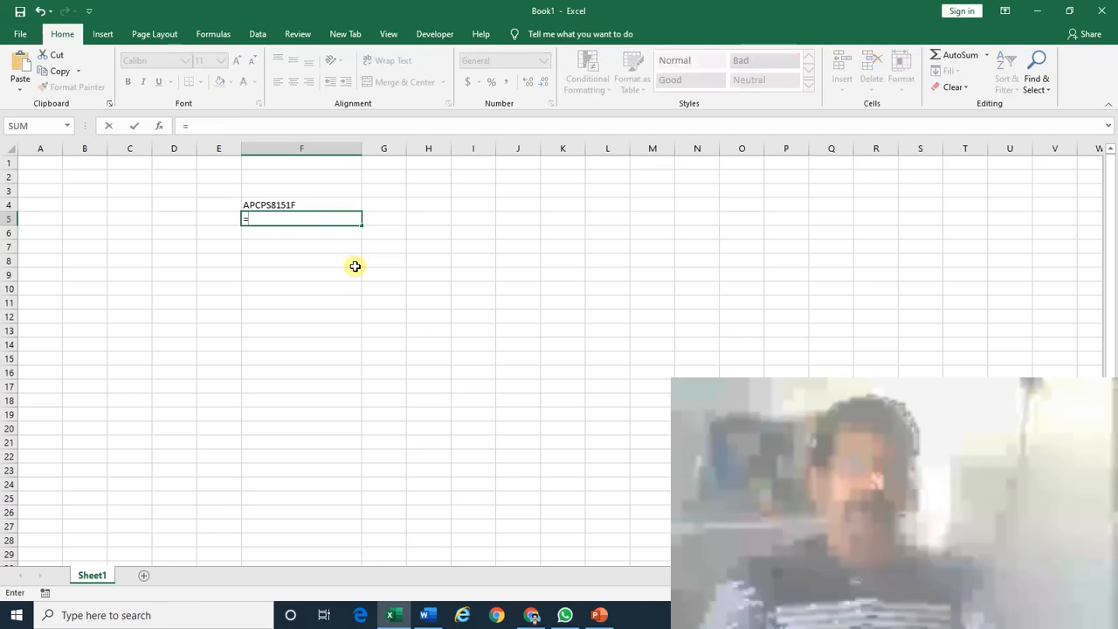
type("len")
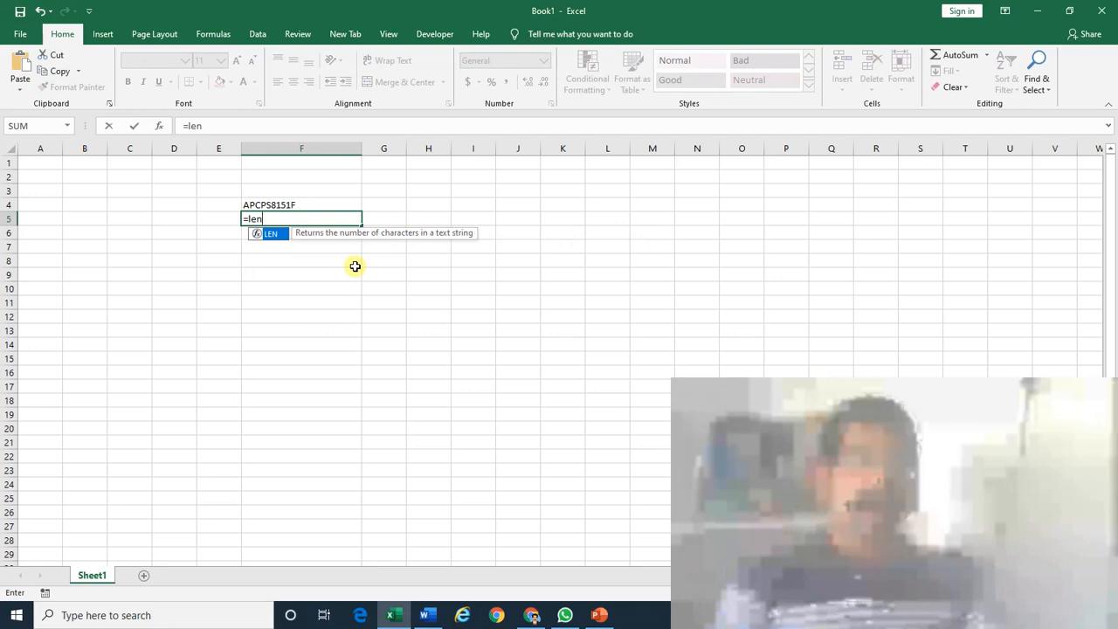
key("Tab")
key("Up")
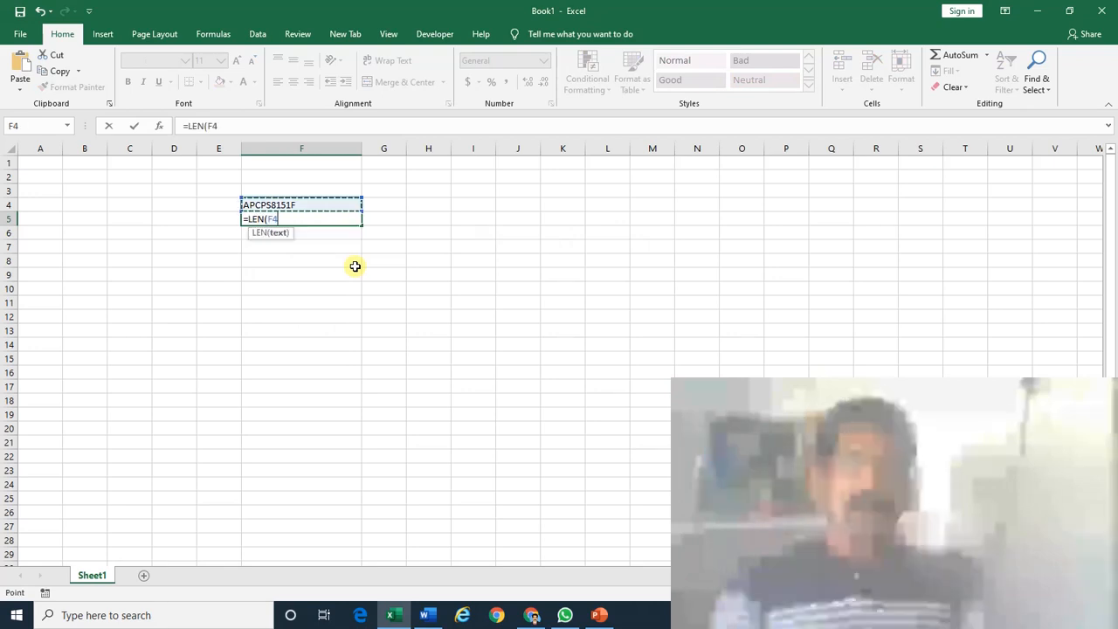
type(")")
key("Return")
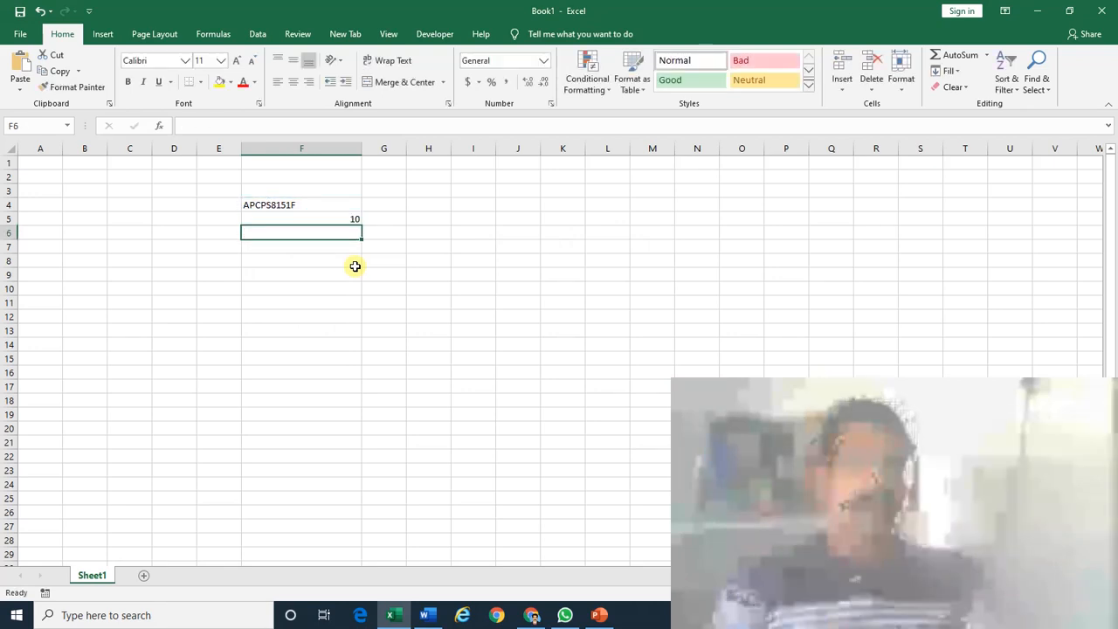
Test the count by making F4 11 and then 9 characters long, then restore the 10-character PAN.
key("Up")
key("Up")
key("F2")
type("1")
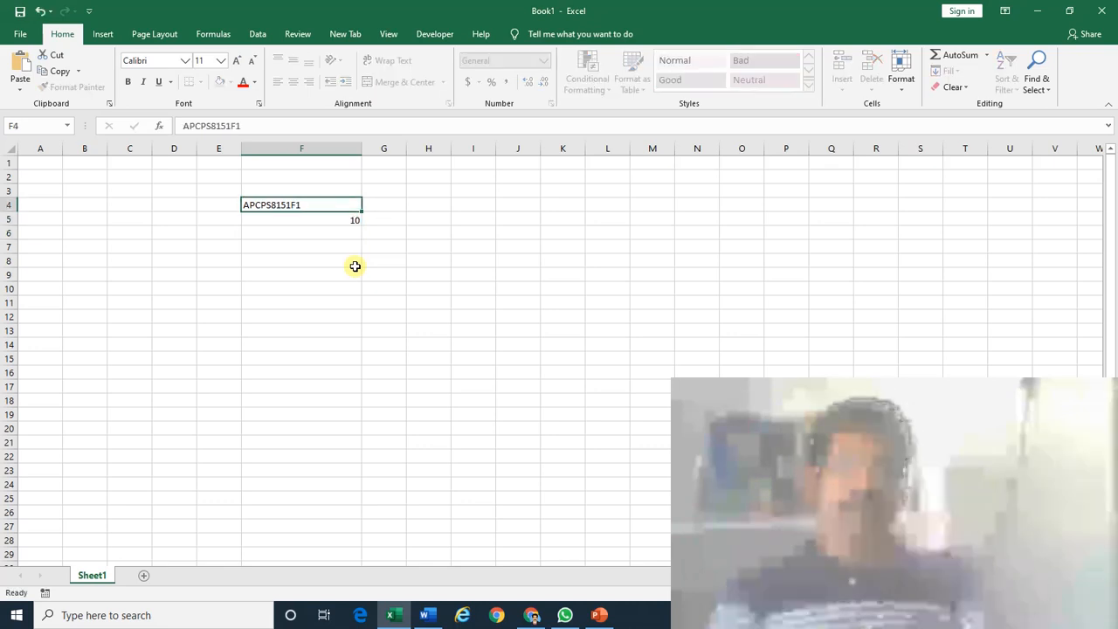
key("Return")
key("Up")
key("F2")
key("BackSpace")
key("BackSpace")
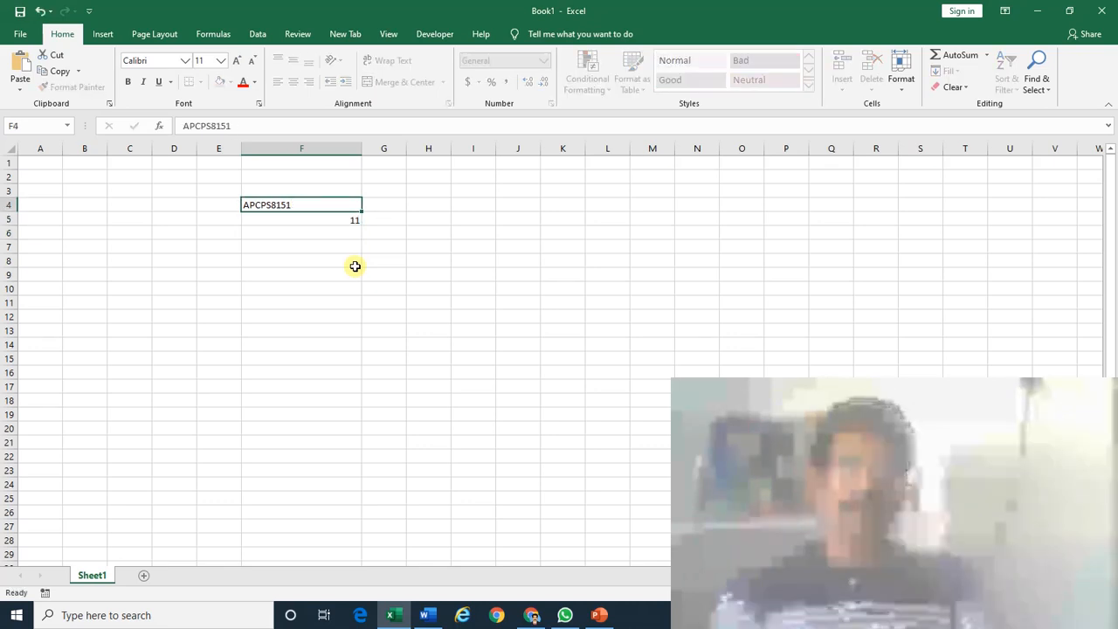
key("Return")
key("Up")
key("F2")
type("F")
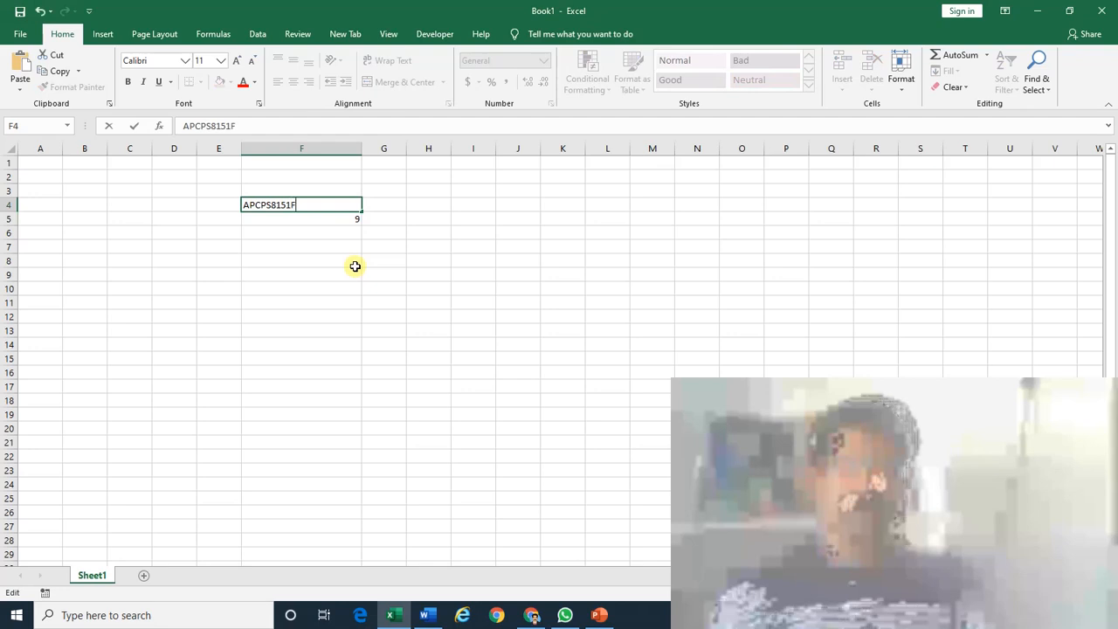
key("Return")
key("Up")
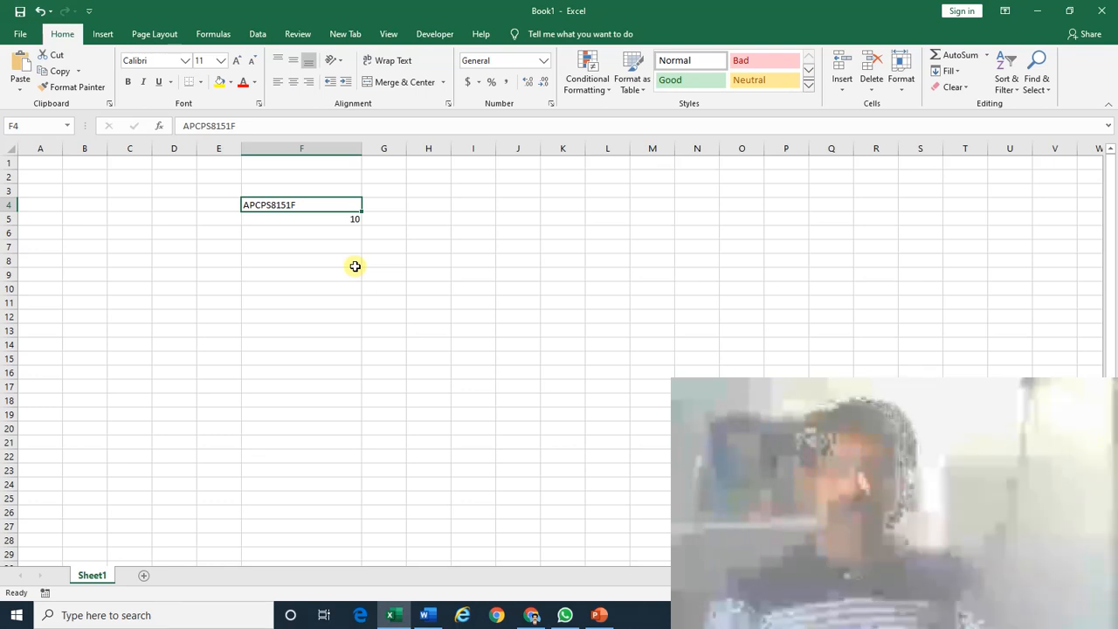
key("F2")
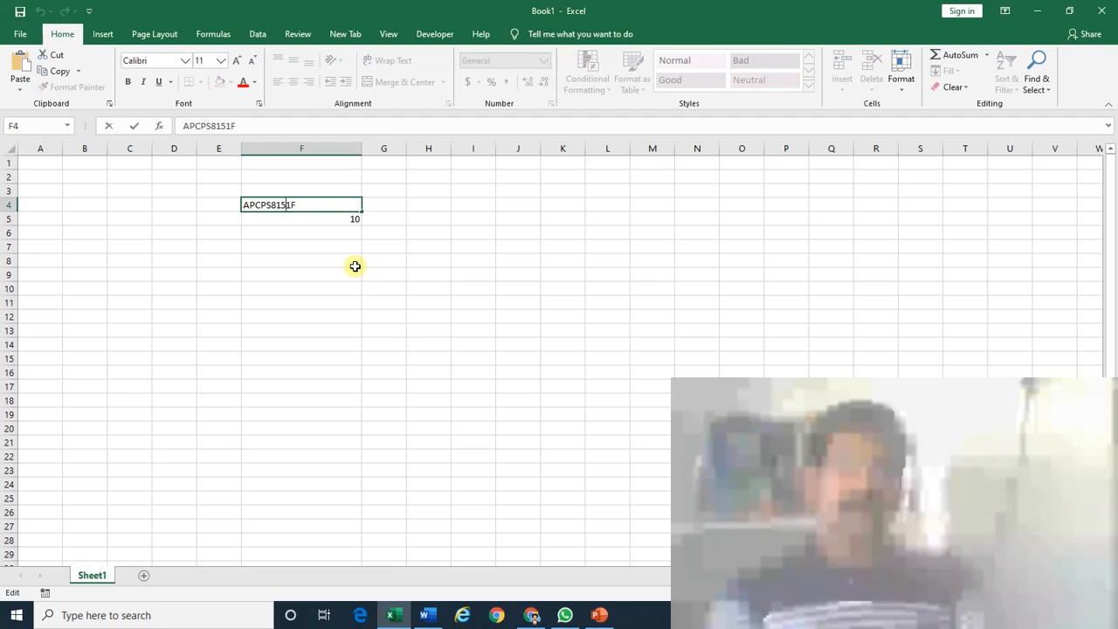
type("1")
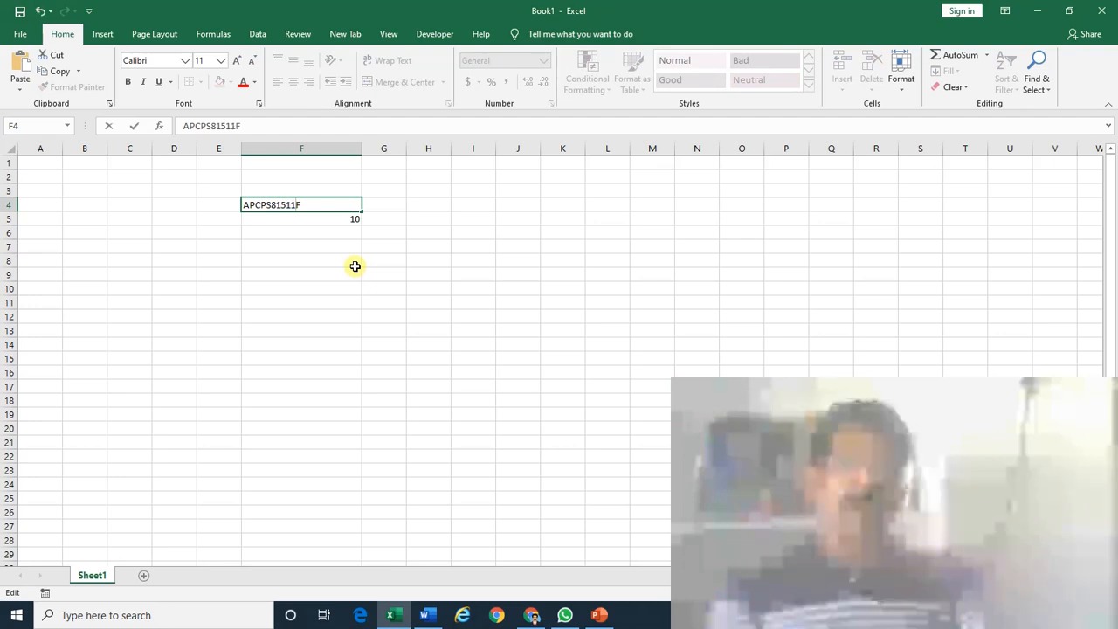
key("Return")
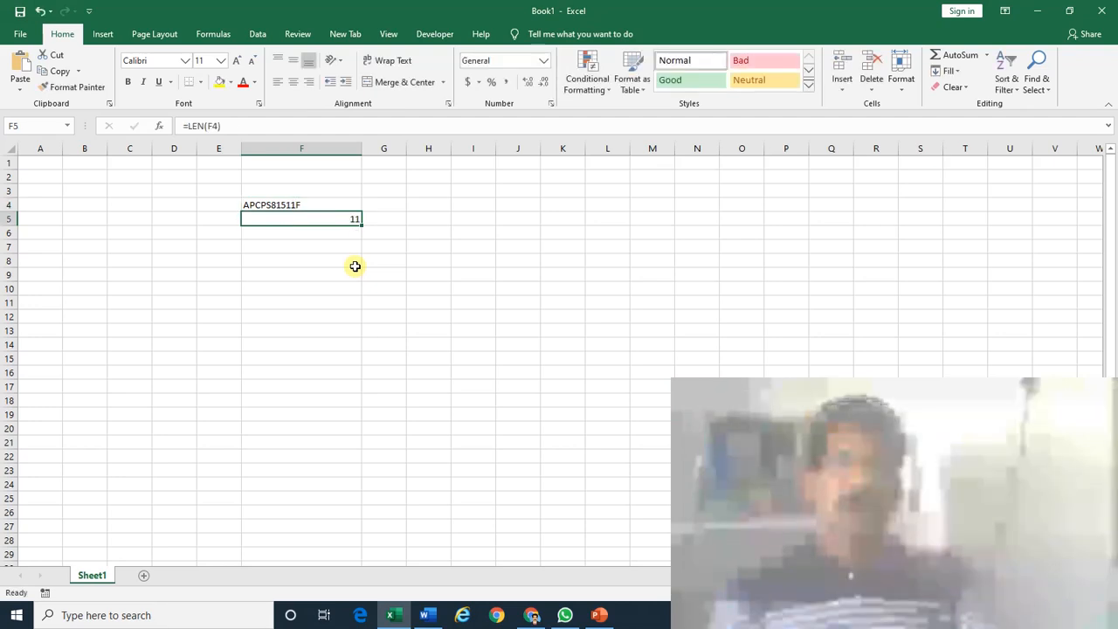
key("Up")
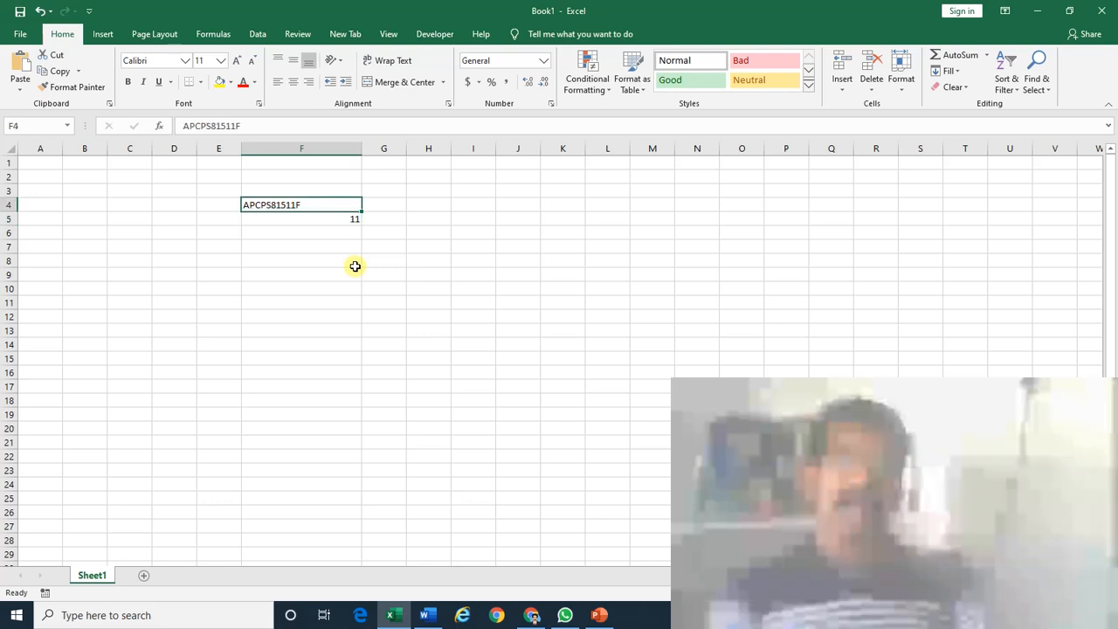
key("F2")
key("Left")
key("Left")
key("Left")
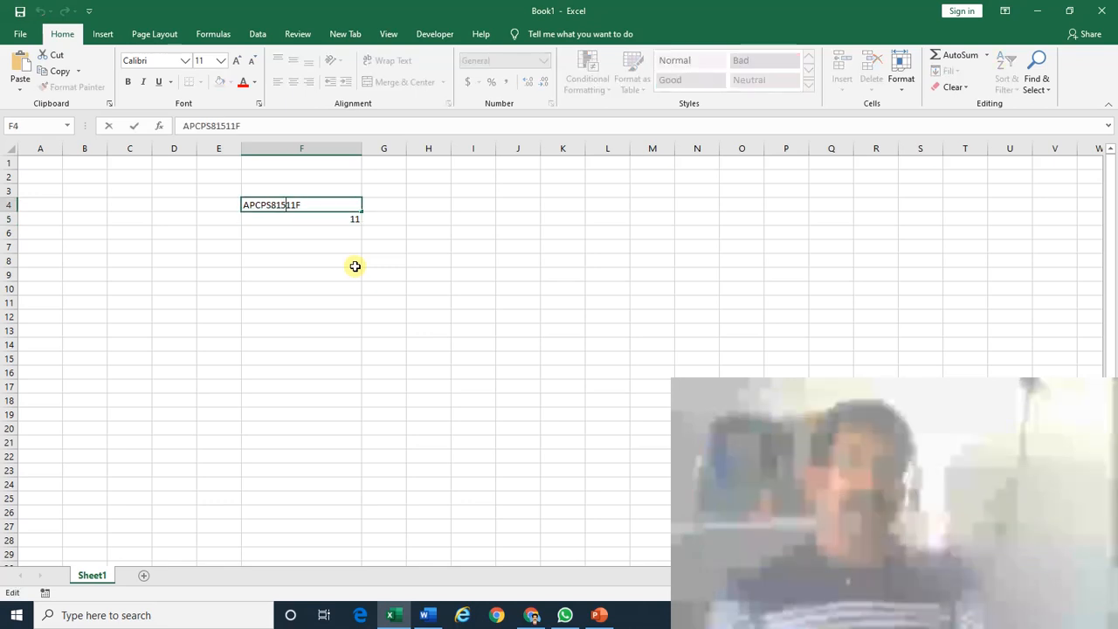
key("Return")
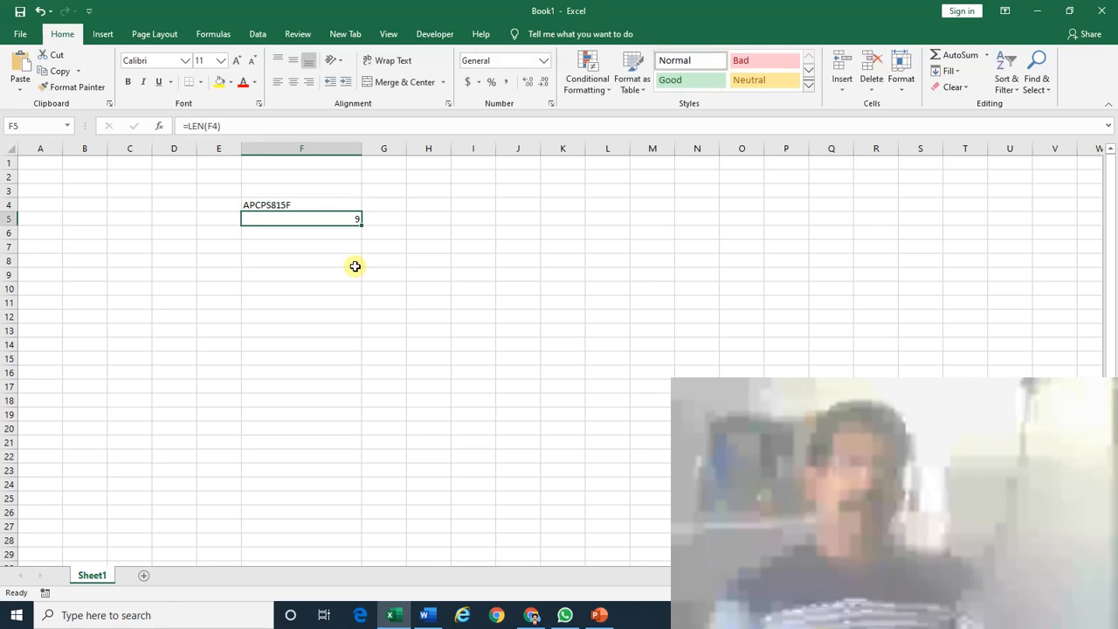
key("Up")
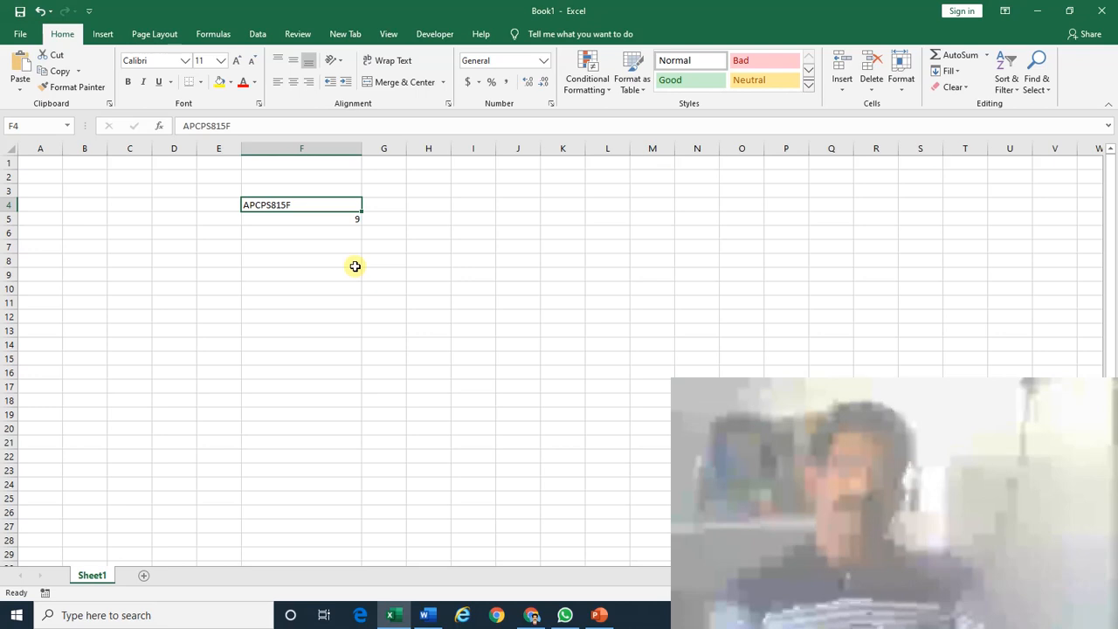
key("Down")
key("Down")
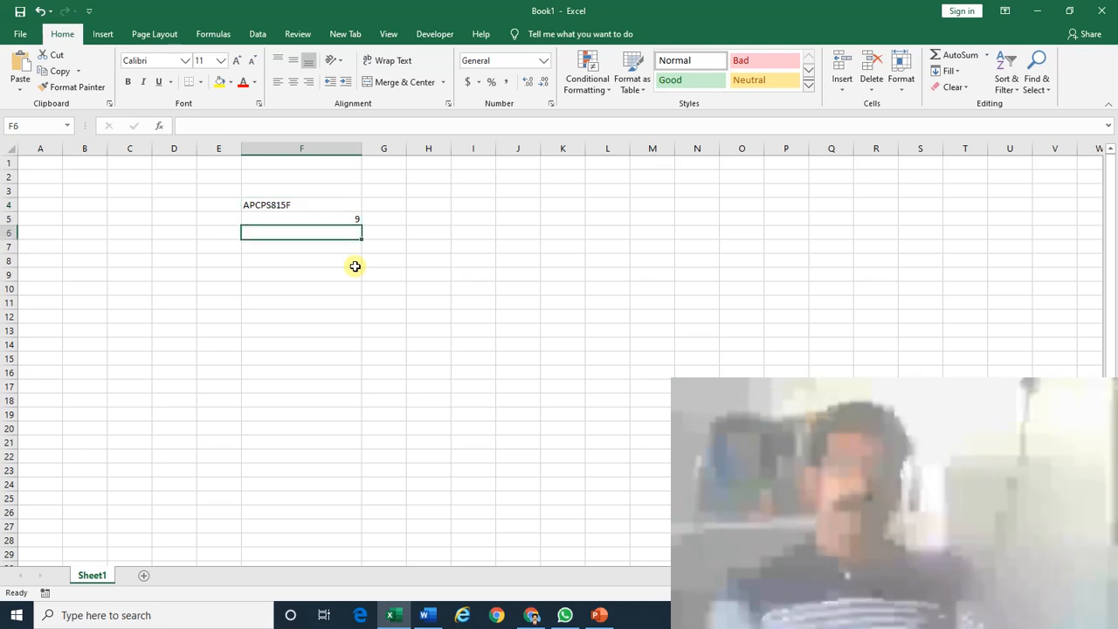
key("Down")
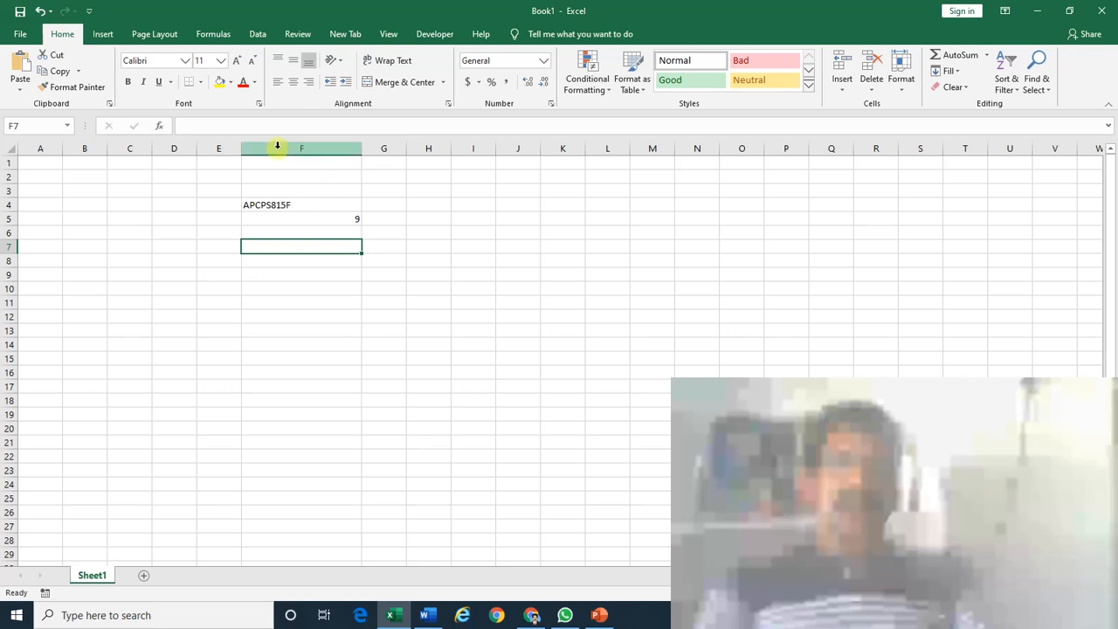
Give F7 a Text length validation rule, between minimum 10 and maximum 10.
left_click(258, 37)
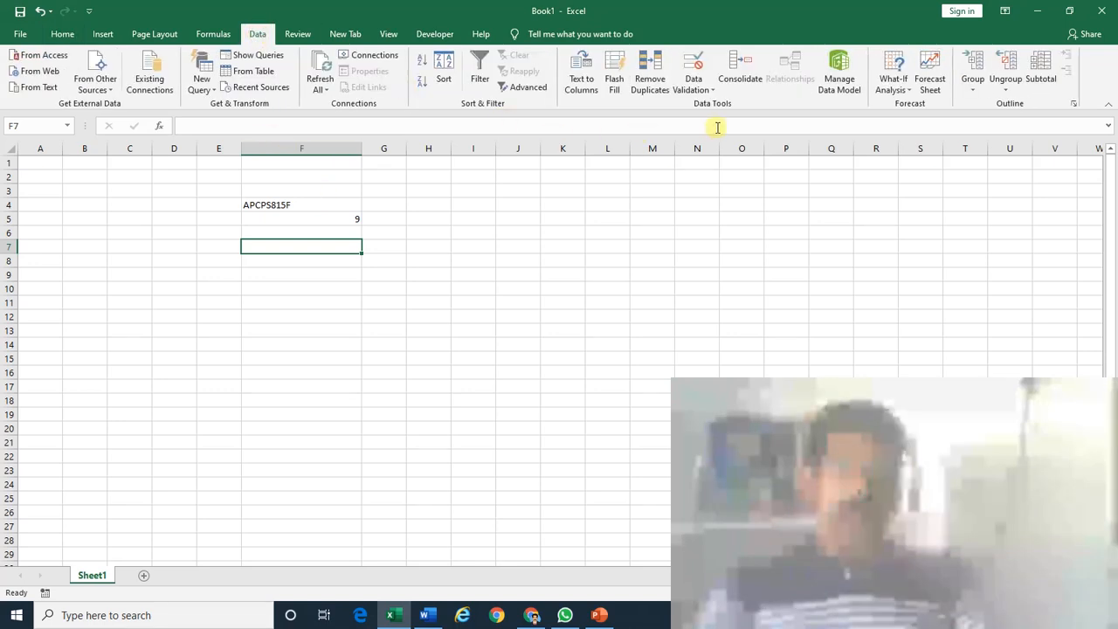
left_click(692, 89)
left_click(709, 108)
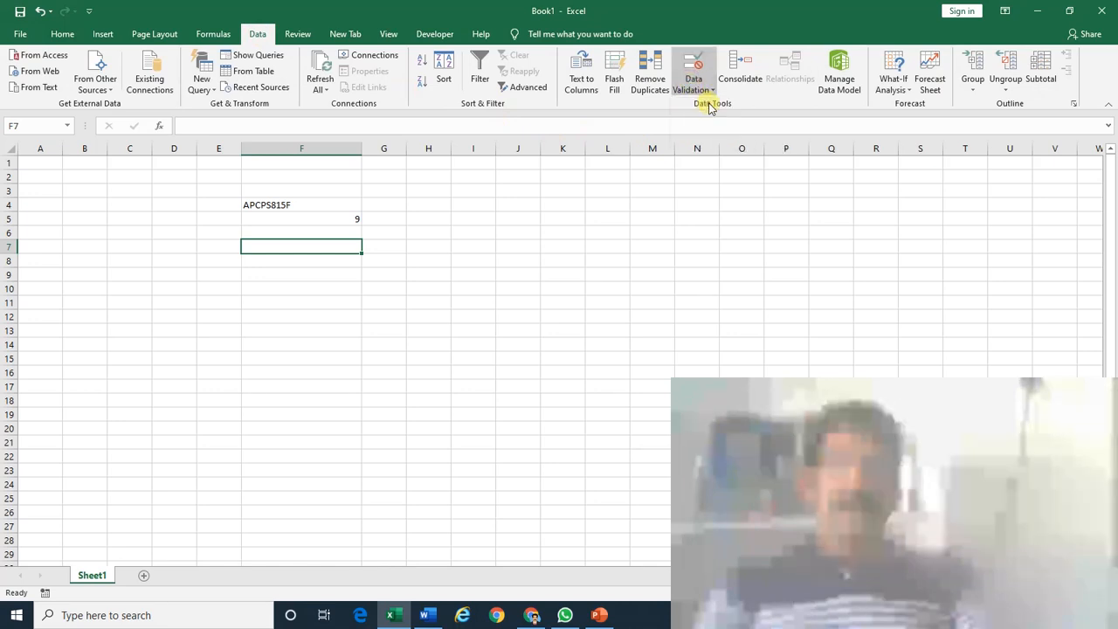
left_click(566, 326)
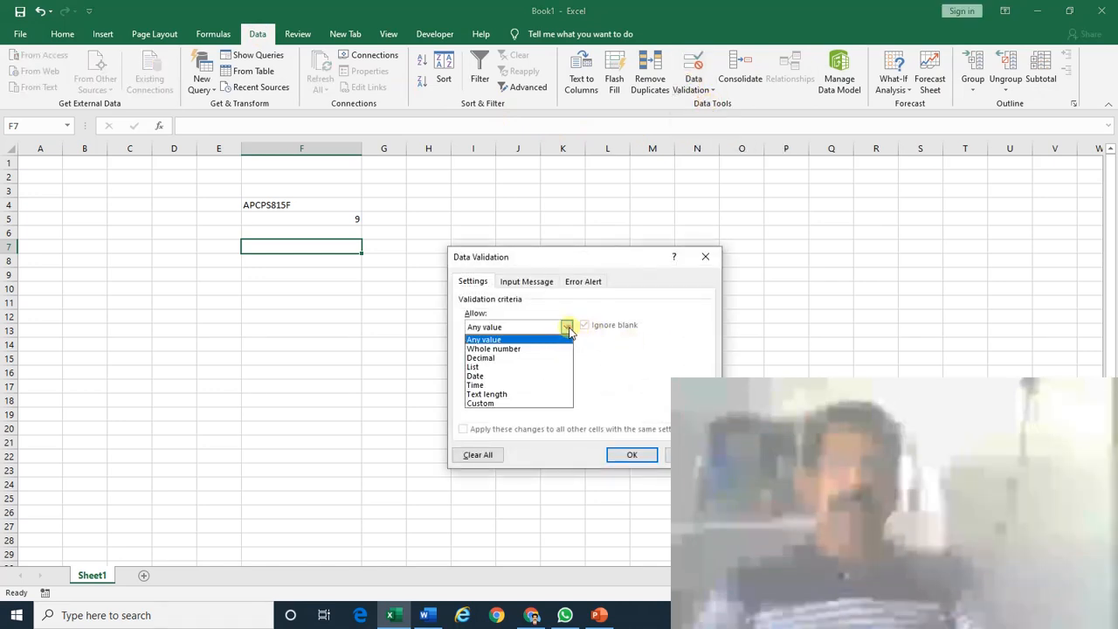
left_click(525, 398)
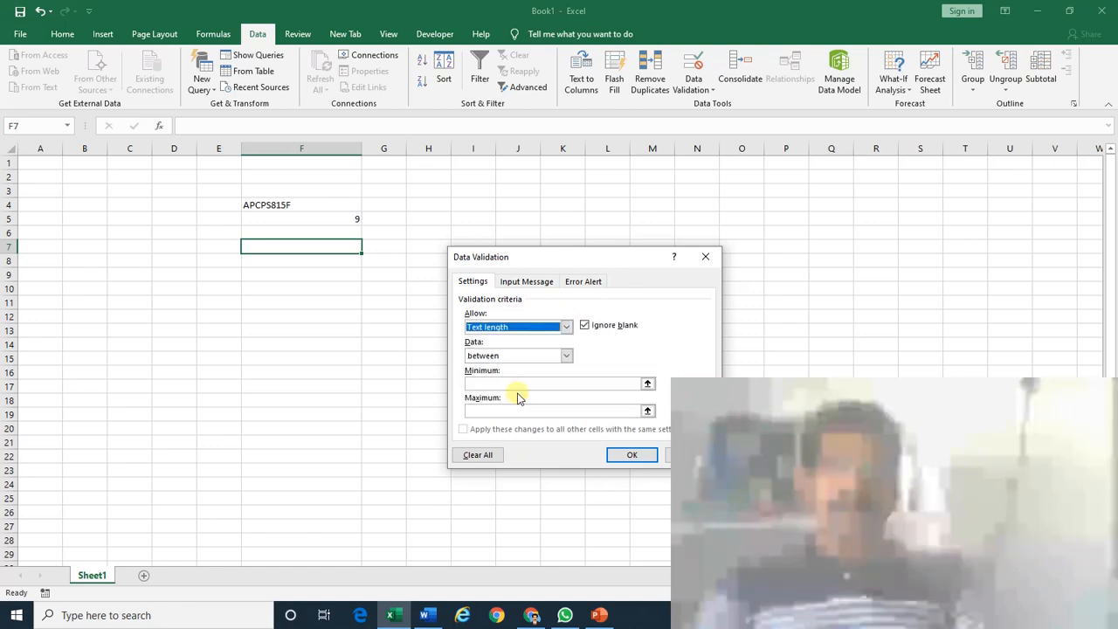
left_click(515, 384)
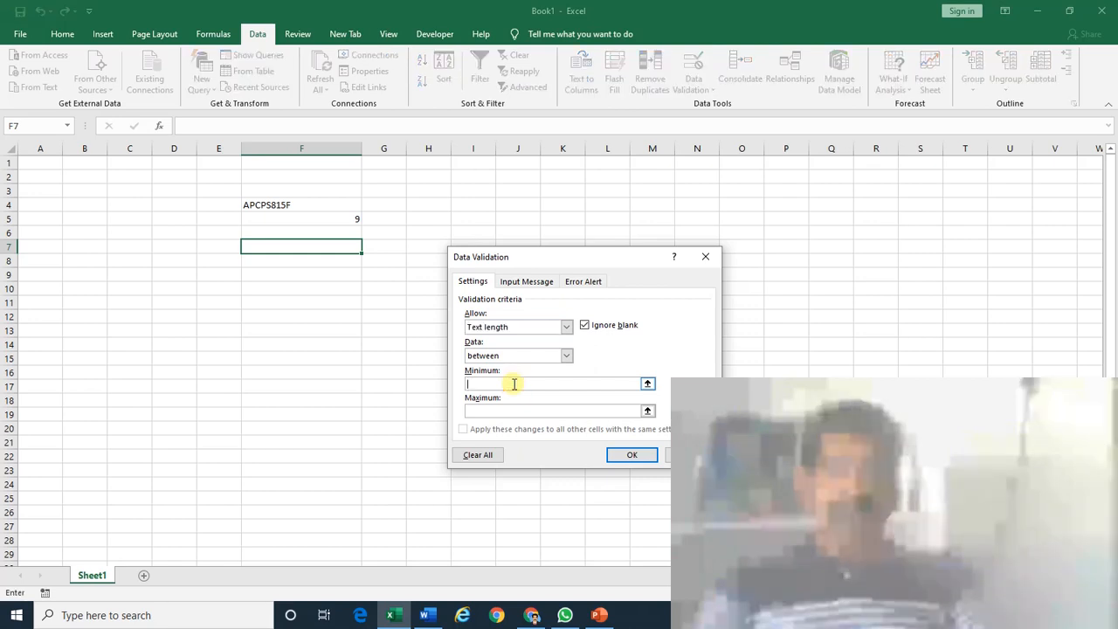
type("10")
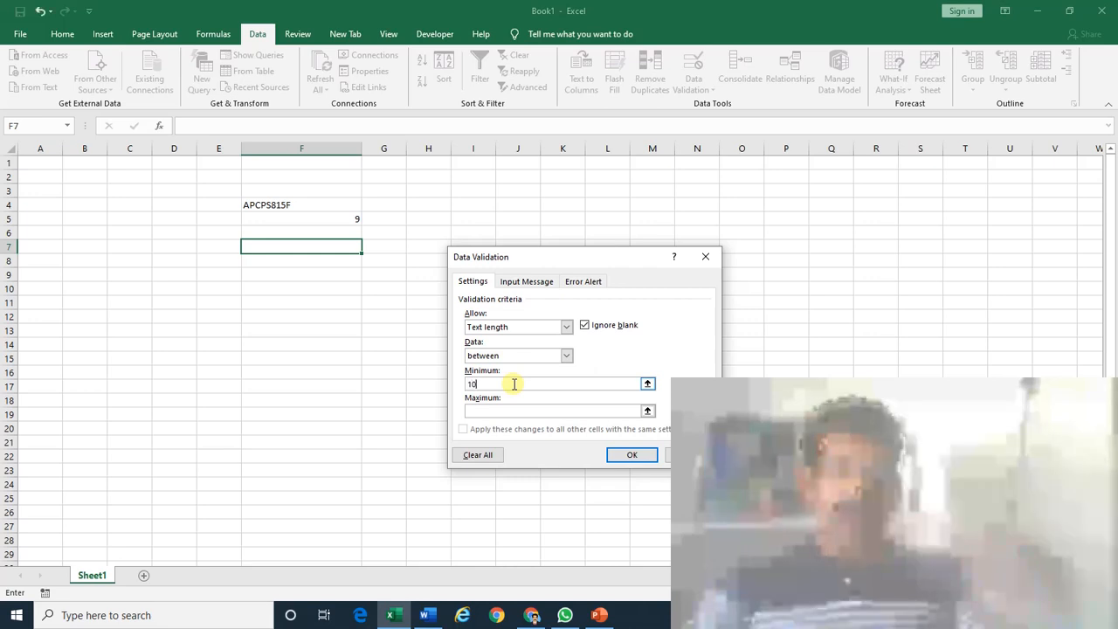
key("Tab")
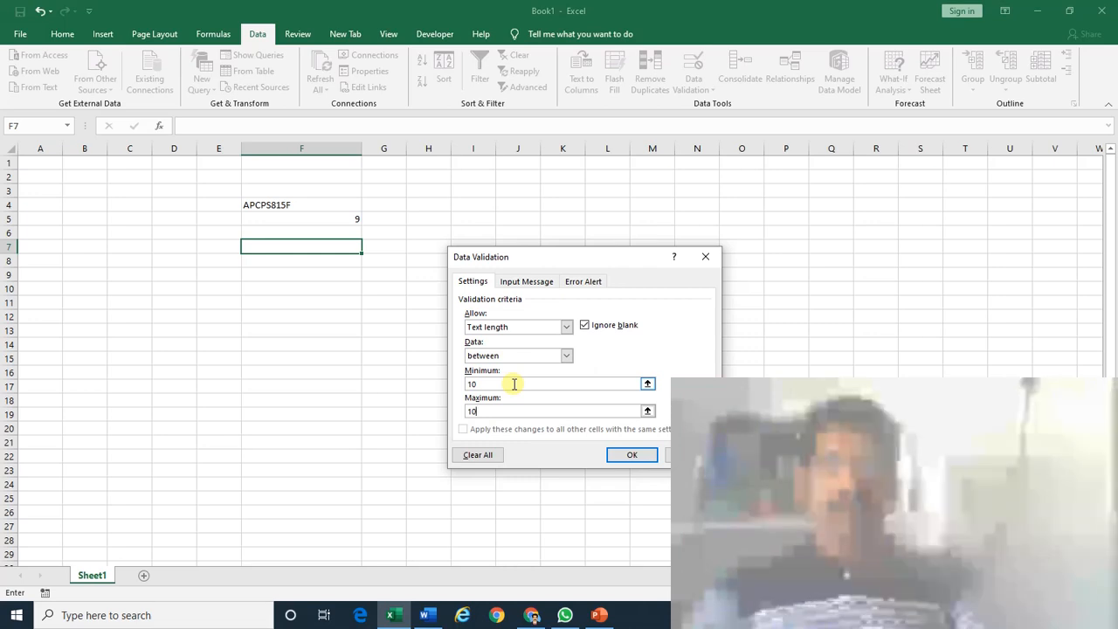
left_click(629, 455)
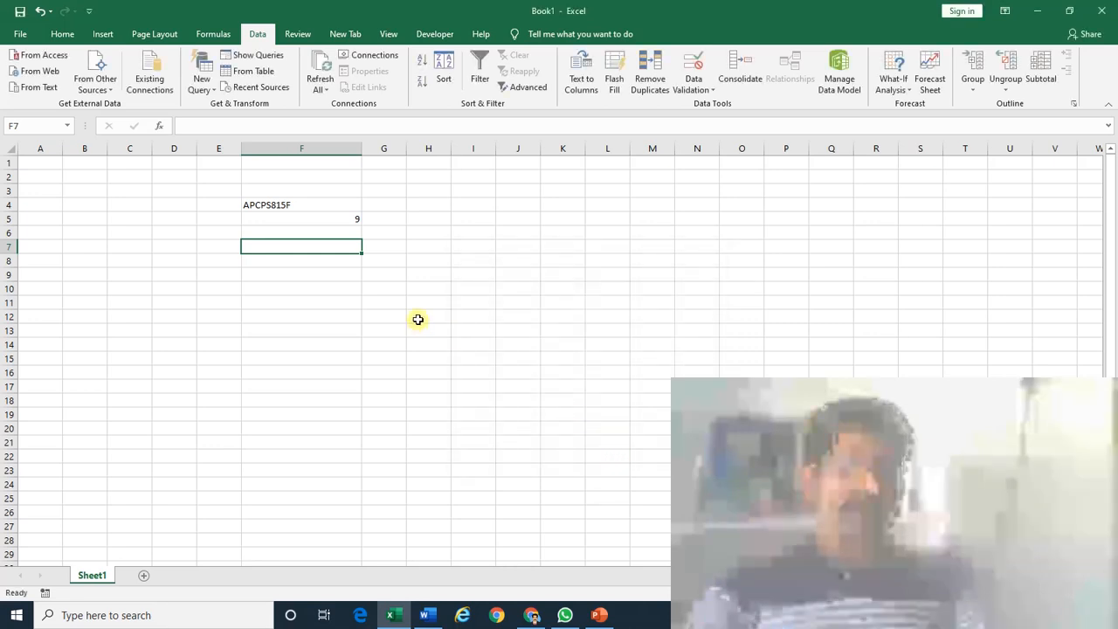
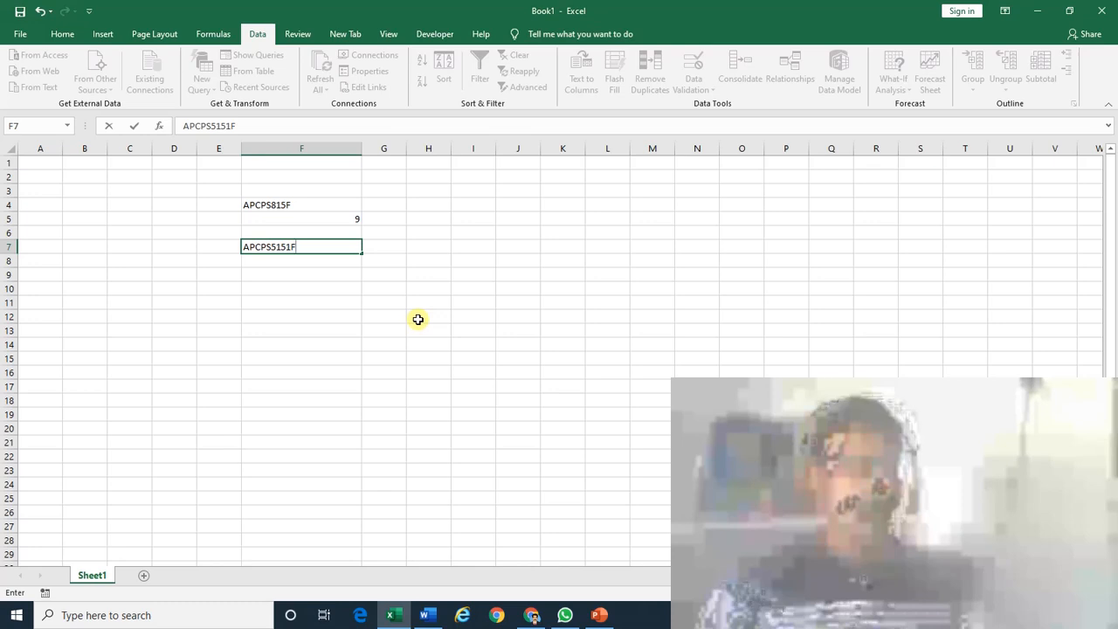
Enter a 10-character PAN in F7, then test 9- and 11-character edits and cancel the rejections.
key("Return")
key("Up")
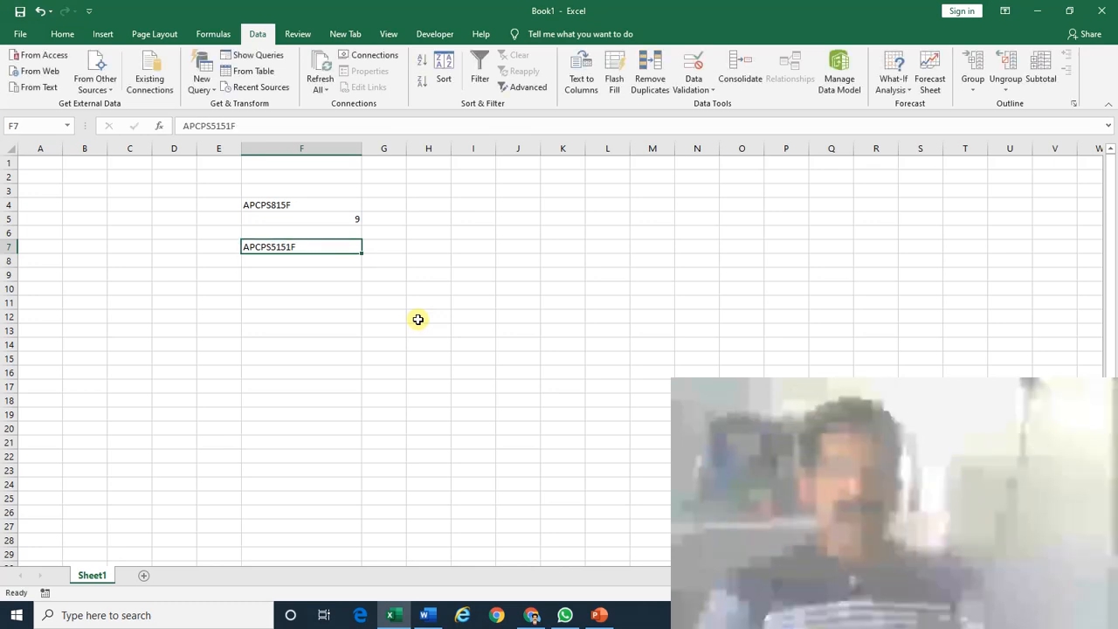
key("F2")
key("BackSpace")
key("Return")
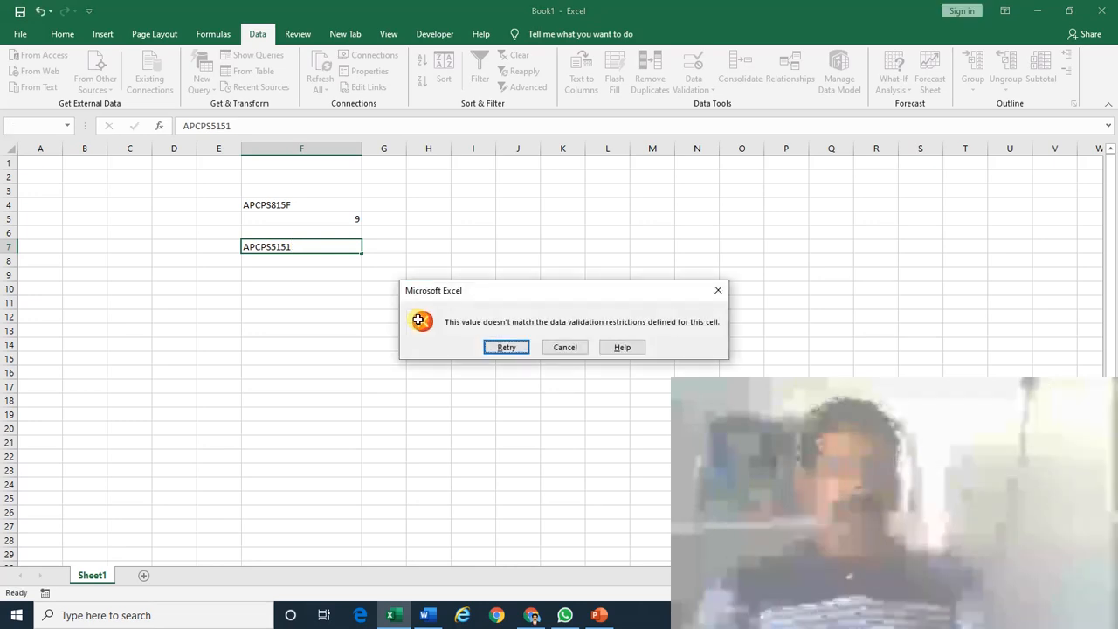
key("Escape")
key("F2")
key("Left")
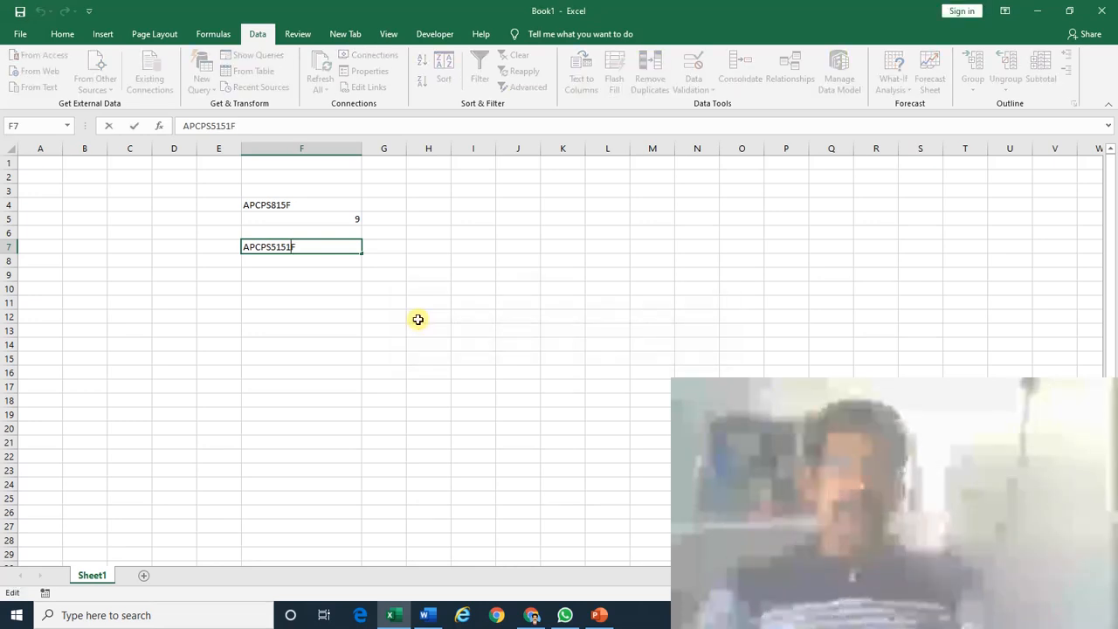
type("1")
key("Return")
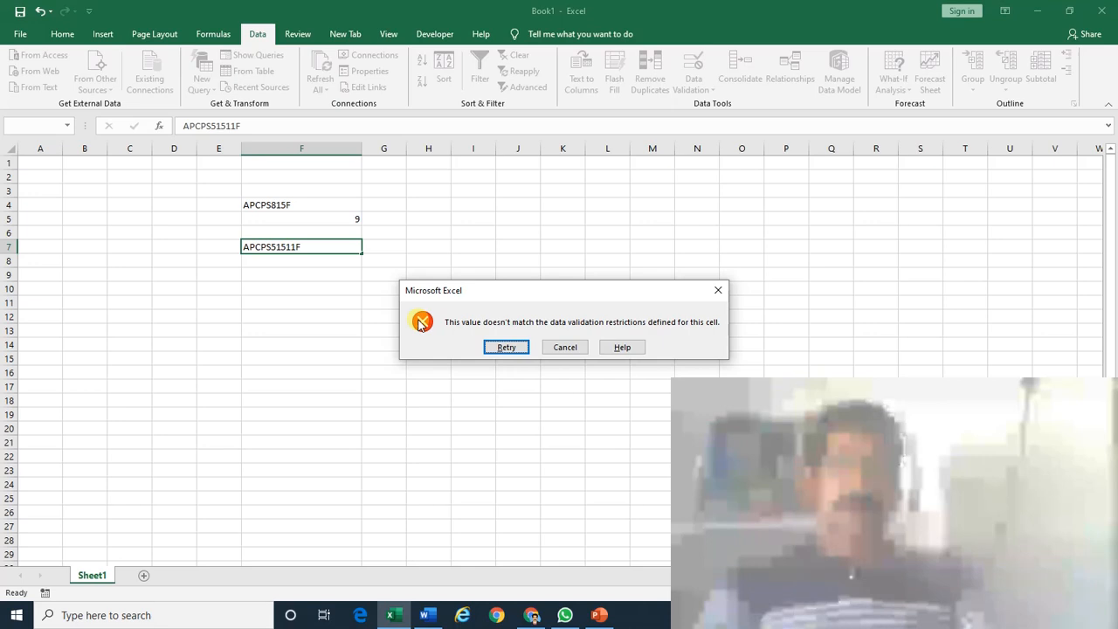
key("Escape")
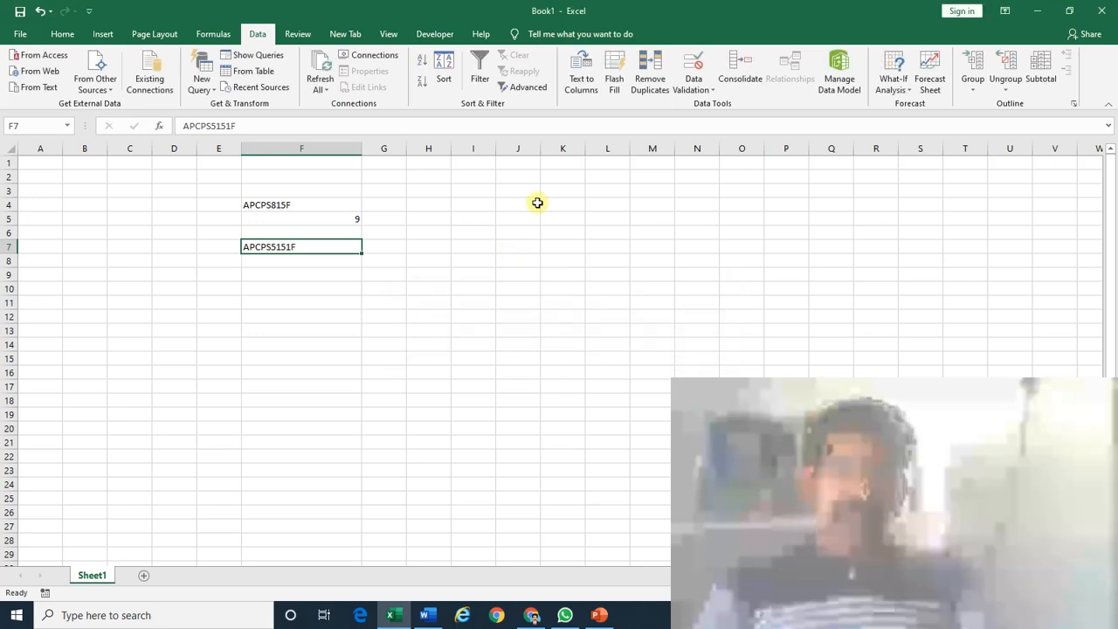
Give F7's error alert the title 'Error' and the message 'You typed wrong PAN', then apply.
left_click(700, 87)
left_click(703, 105)
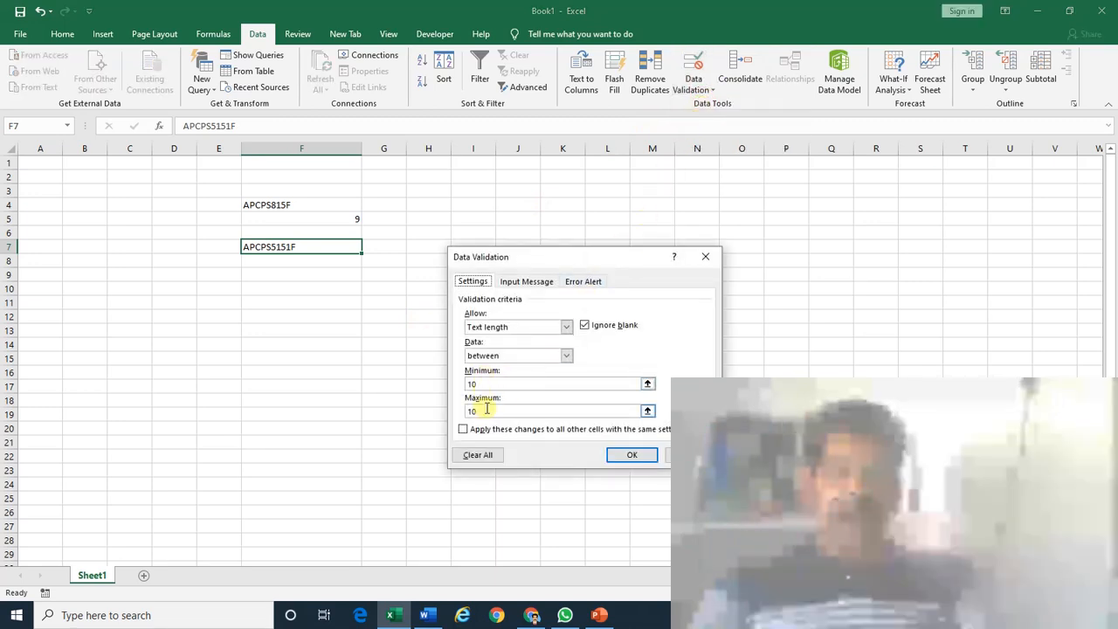
left_click(577, 283)
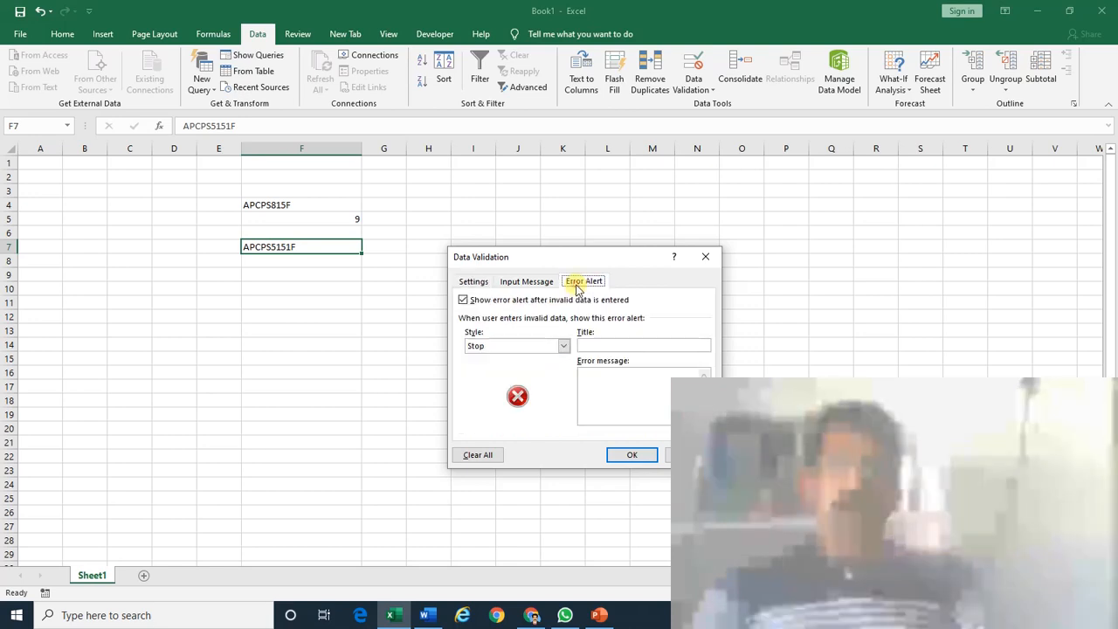
left_click(587, 344)
type("E")
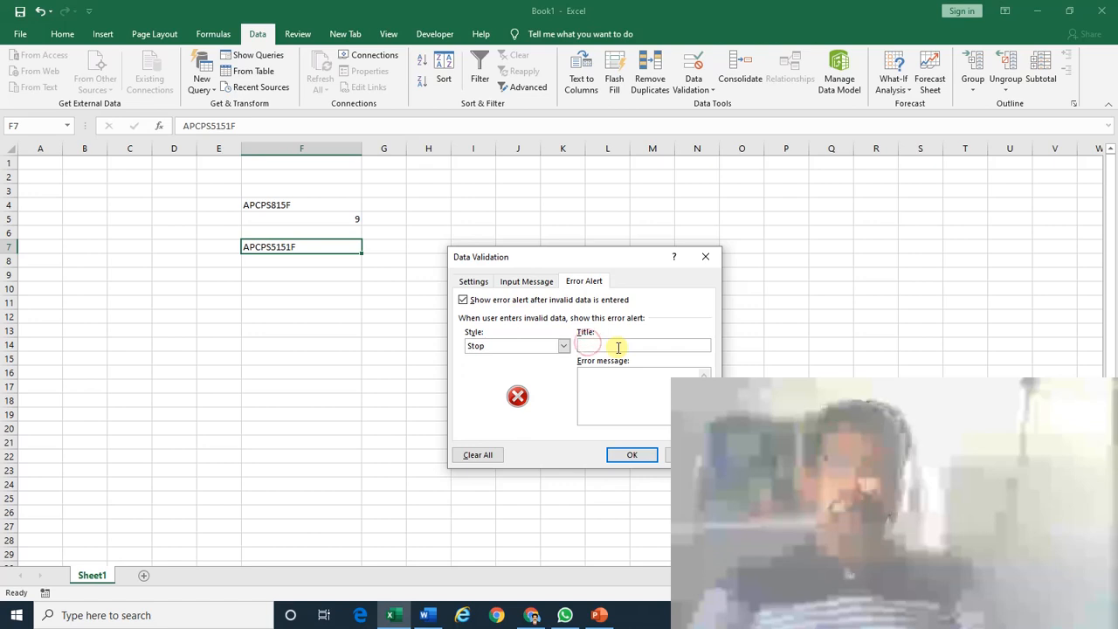
type("rror")
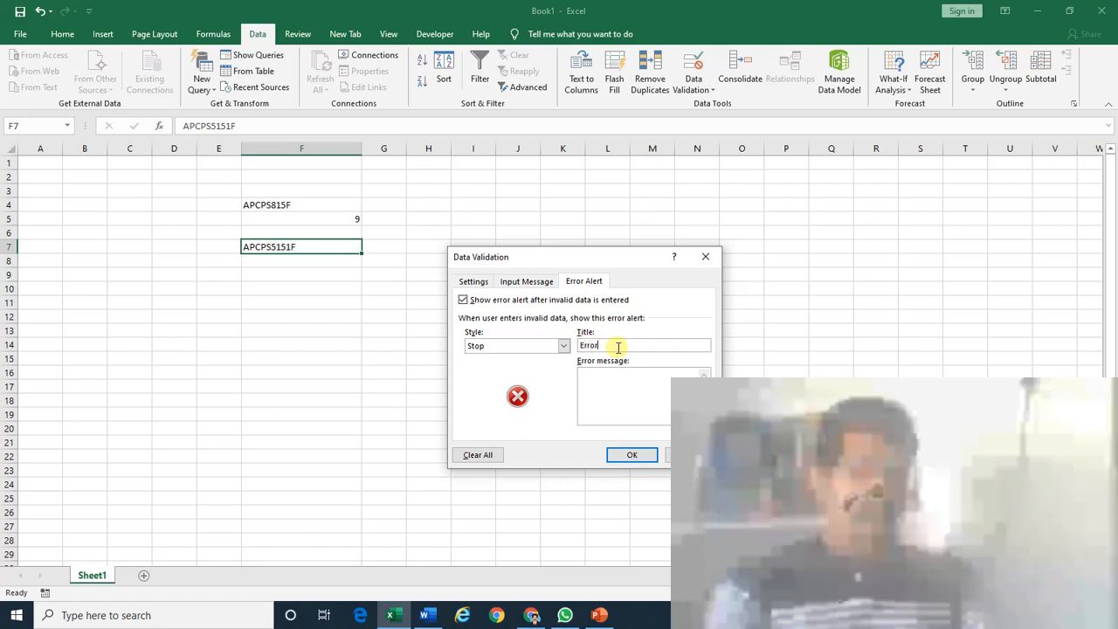
left_click(615, 374)
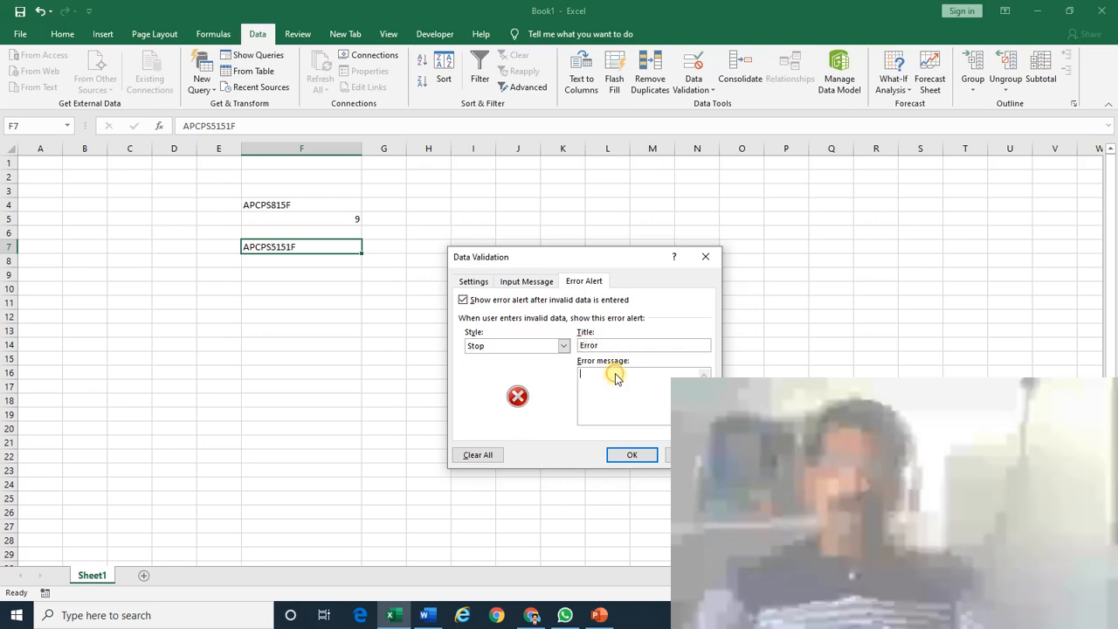
type("Yo")
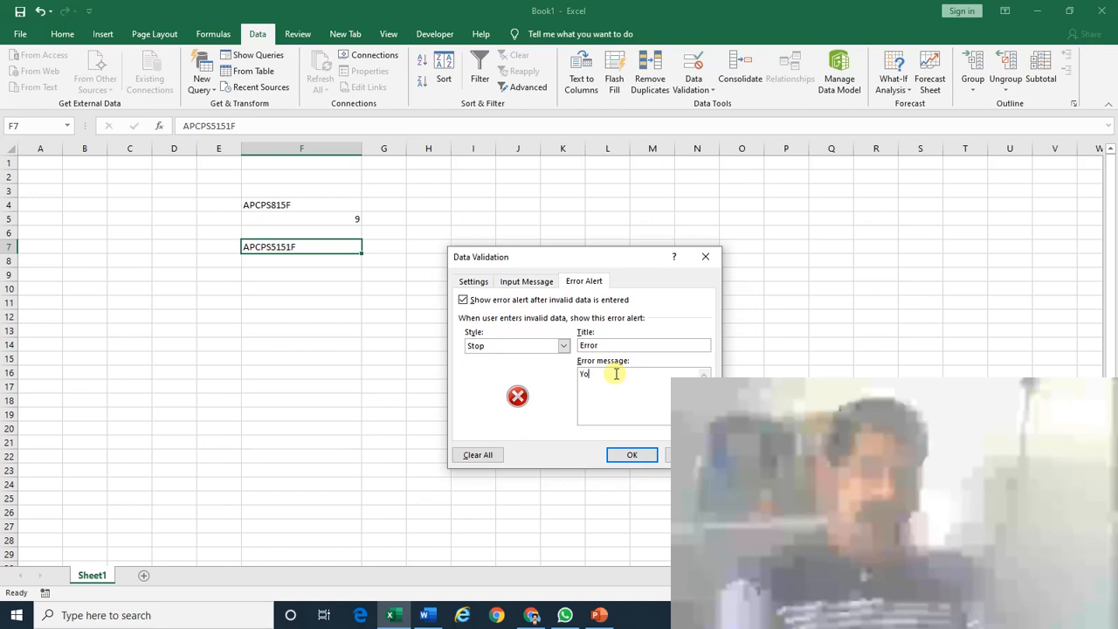
type("u types")
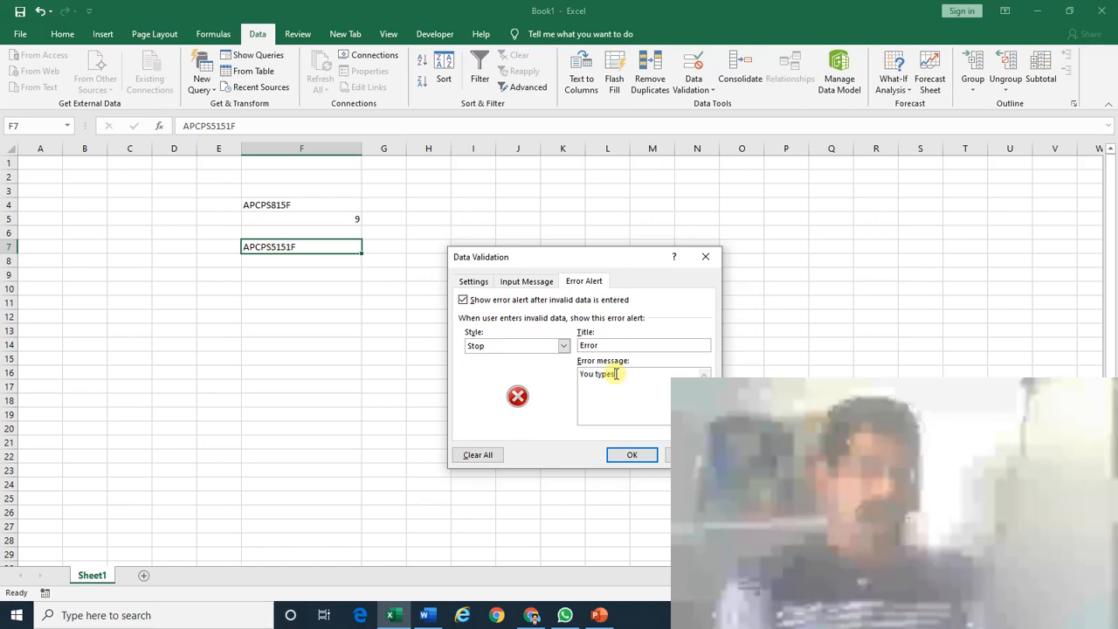
type(" dron")
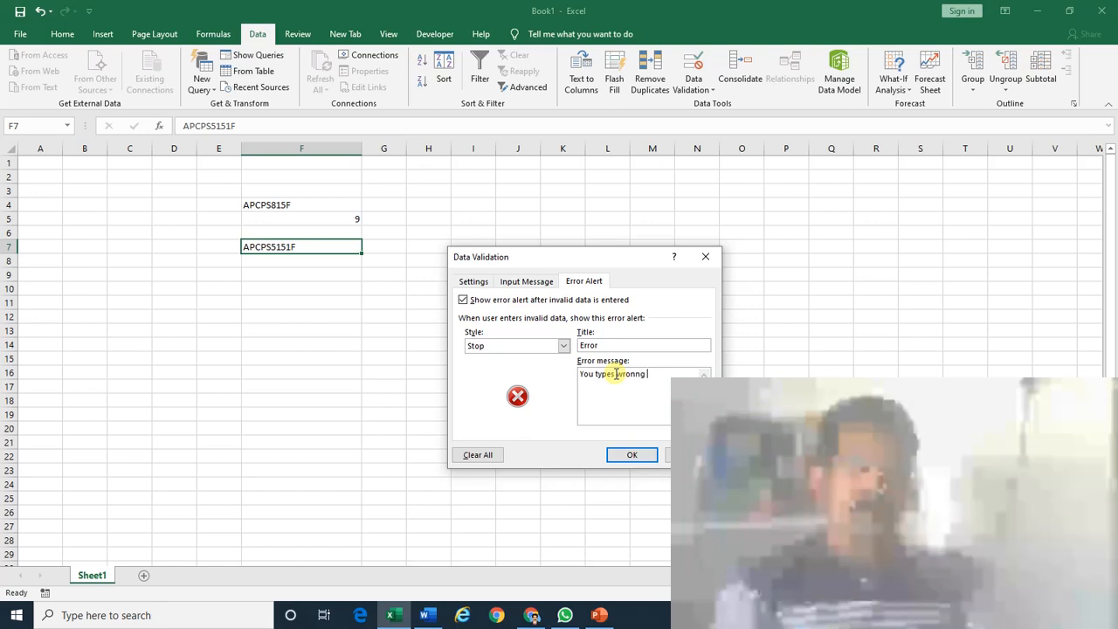
type("g PAN")
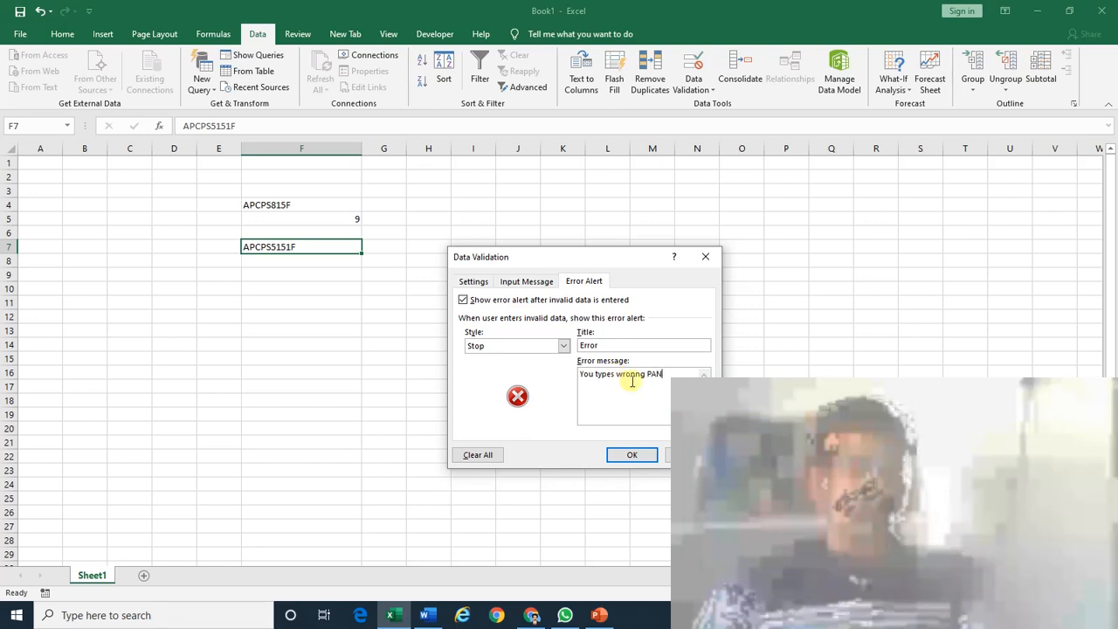
left_click(612, 378)
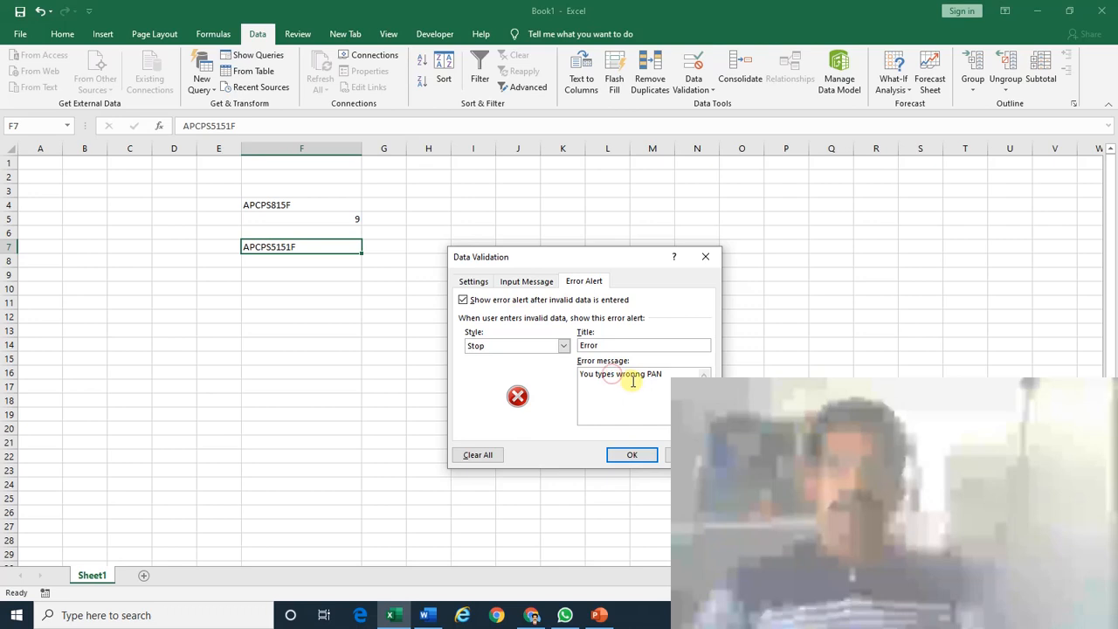
key("Delete")
type("d")
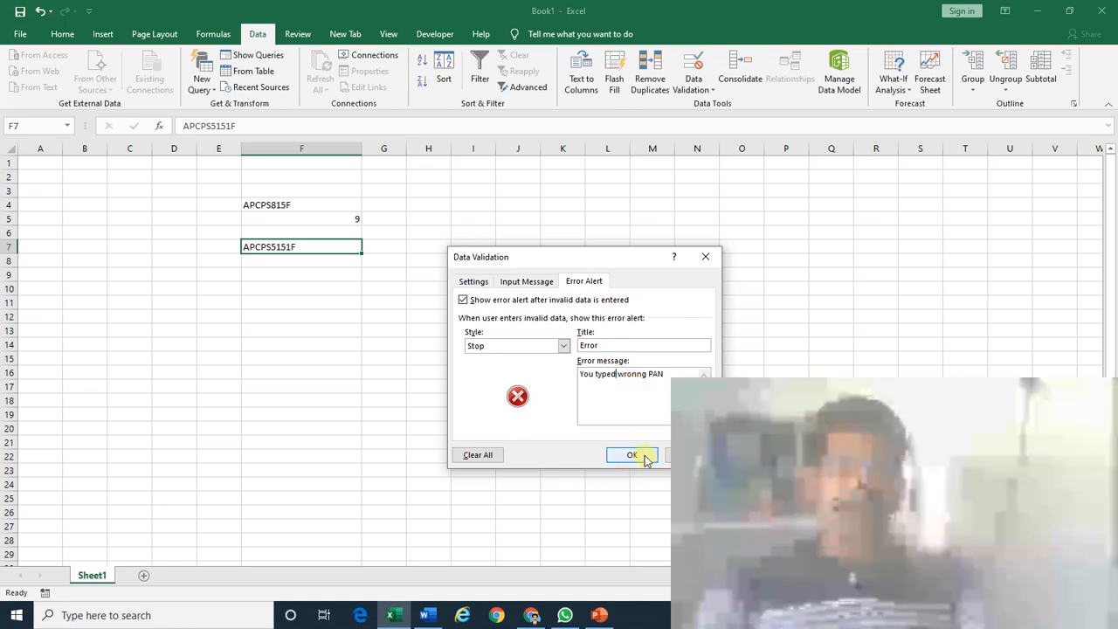
left_click(632, 376)
key("Delete")
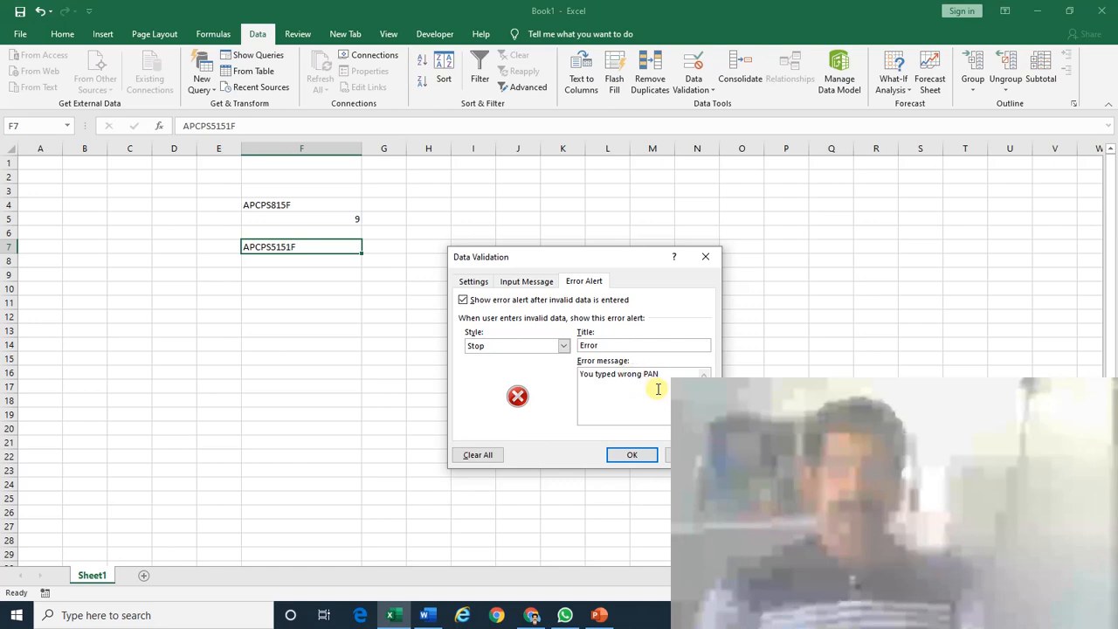
left_click(635, 455)
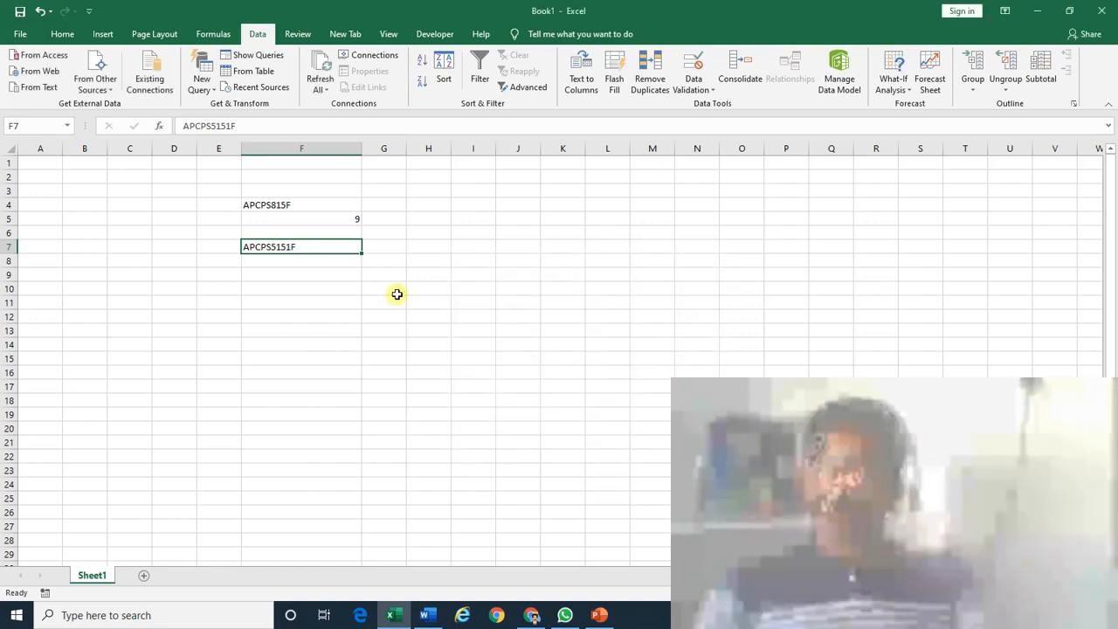
key("F2")
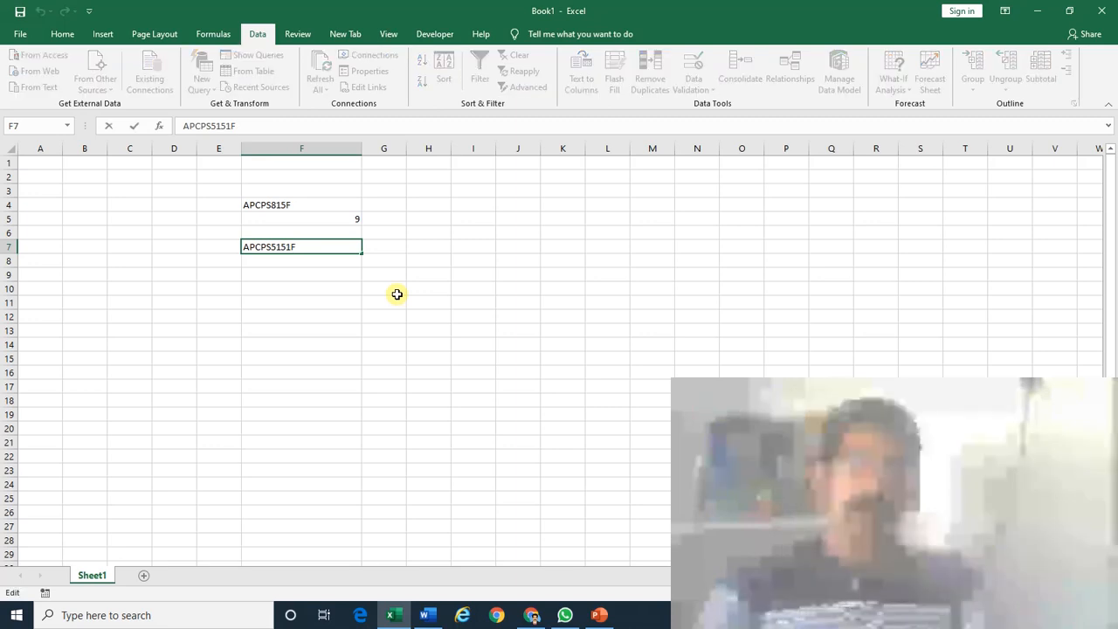
key("Return")
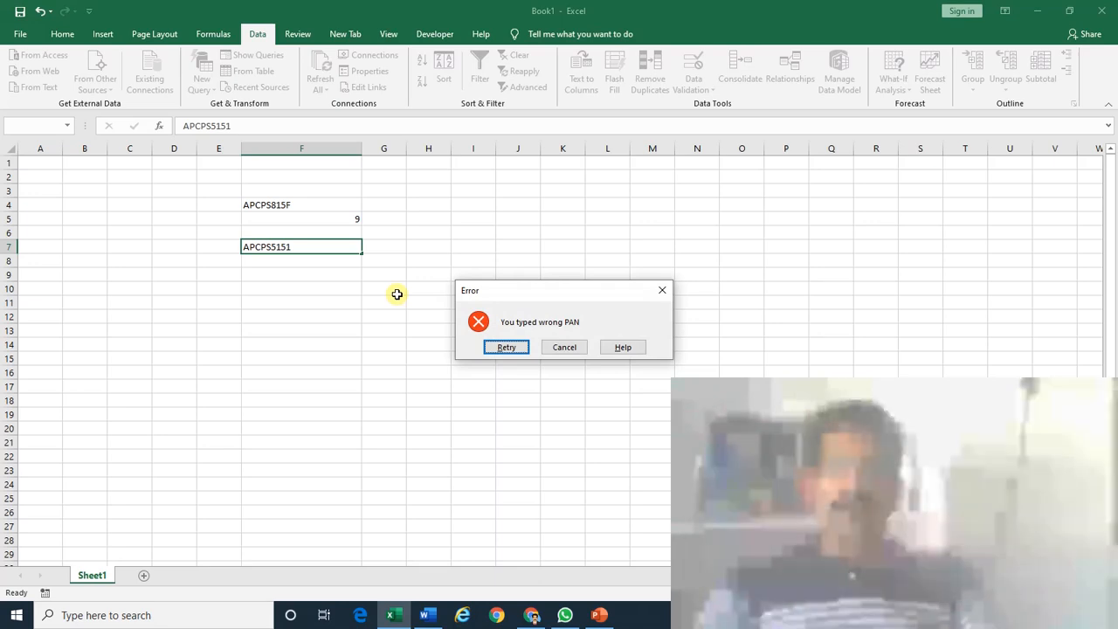
key("Return")
type("F")
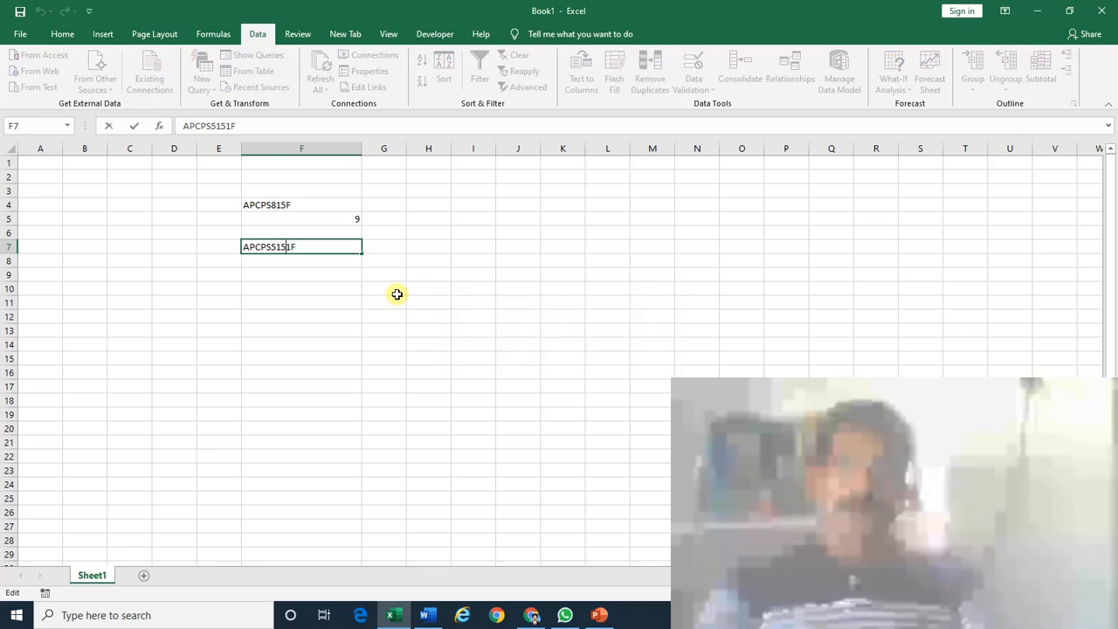
type("1")
key("Return")
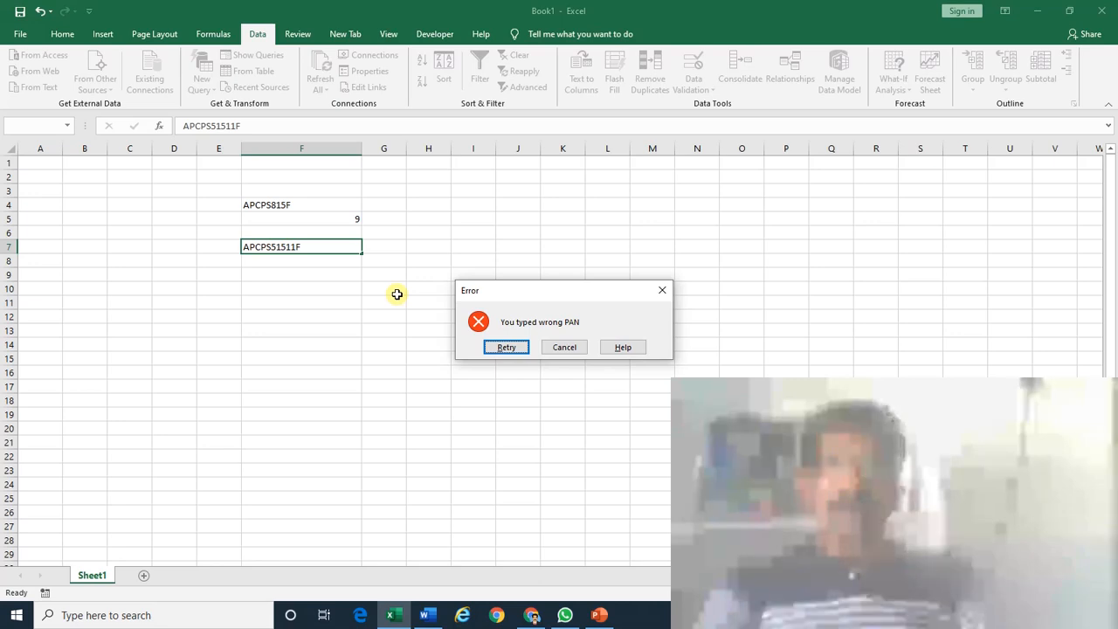
key("Escape")
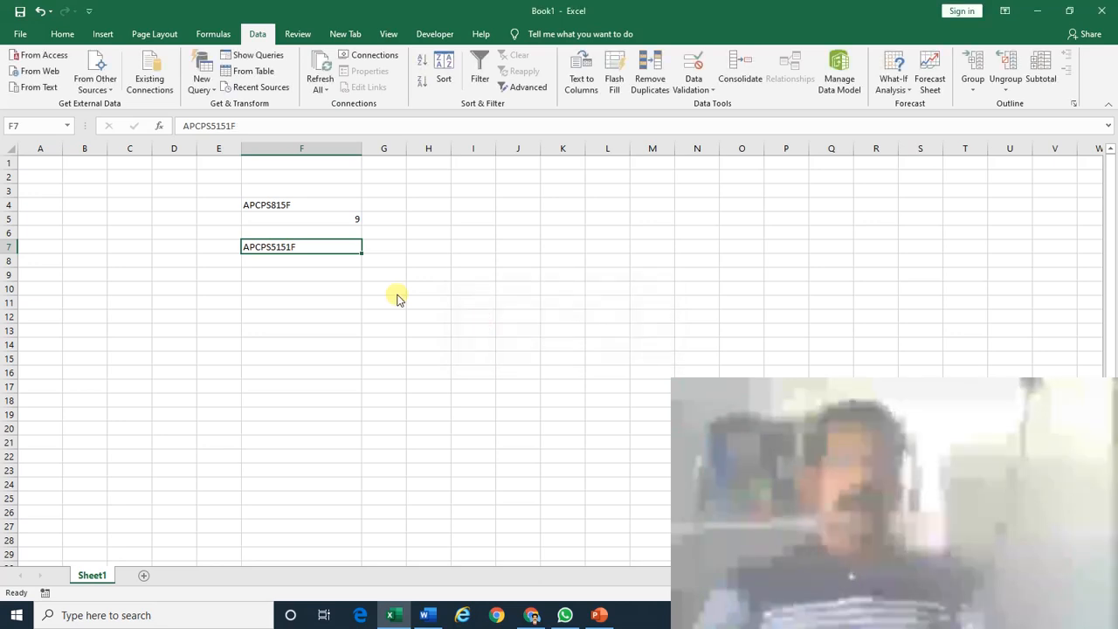
Copy F7's PAN down through F21, then clear F7:F21.
key("ctrl+c")
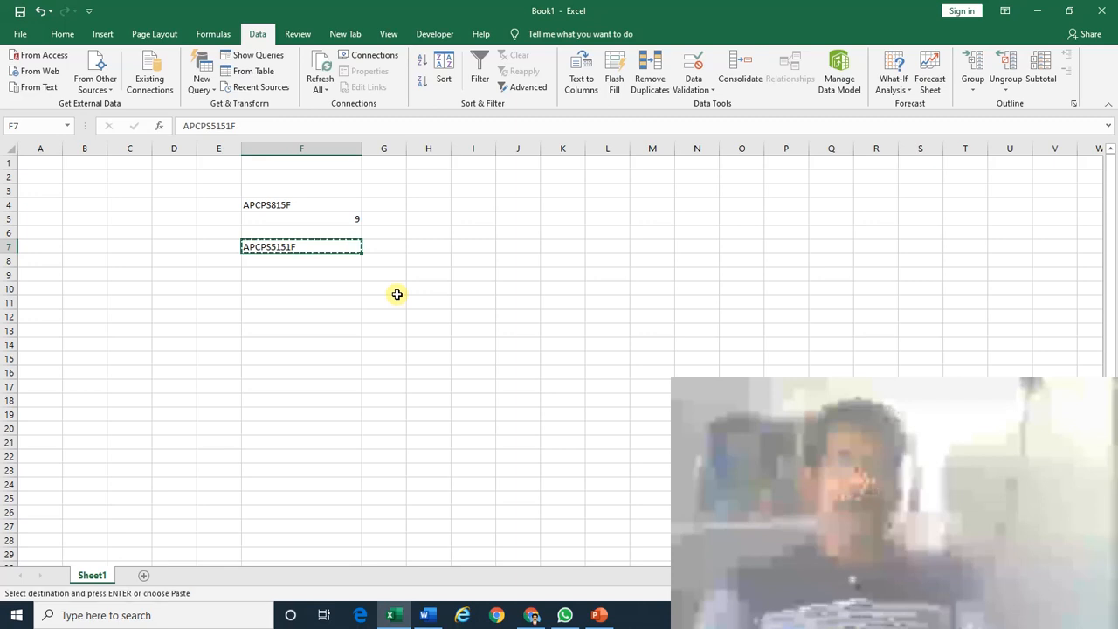
key("Down")
key("shift+Down")
key("shift+Down")
key("shift+Down")
key("shift+Down")
key("shift+Down")
key("shift+Down")
key("shift+Down")
key("shift+Down")
key("shift+Down")
key("shift+Down")
key("shift+Down")
key("shift+Down")
key("shift+Down")
key("Return")
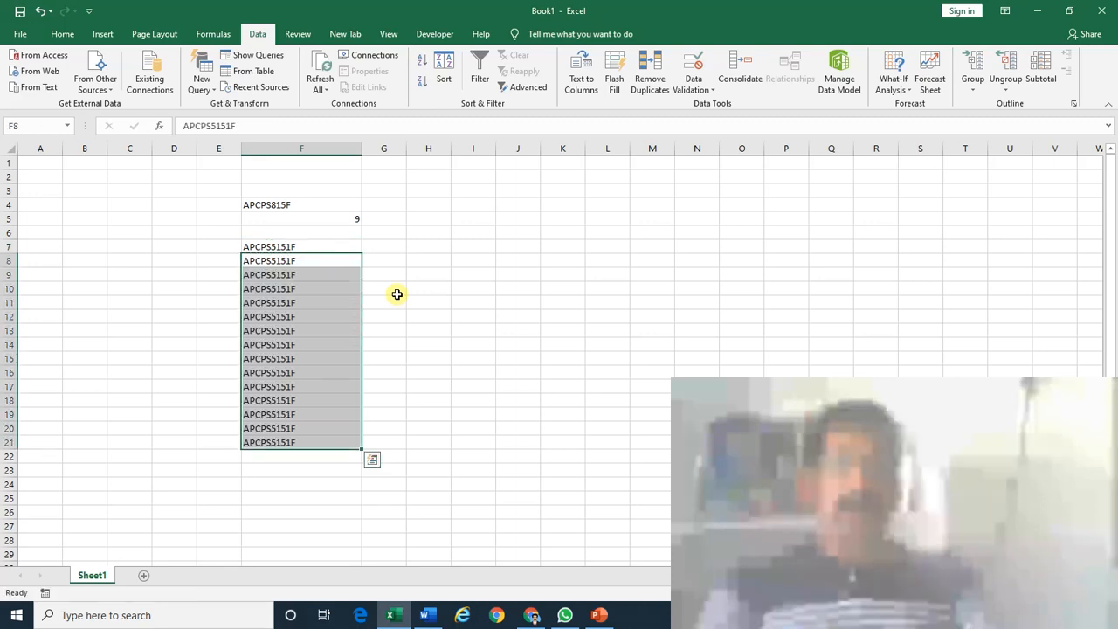
key("Up")
key("Up")
key("Down")
key("ctrl+shift+Down")
key("Delete")
Try entering 'aa' and 'PAN' in the validated cells, cancelling each rejection alert.
key("Up")
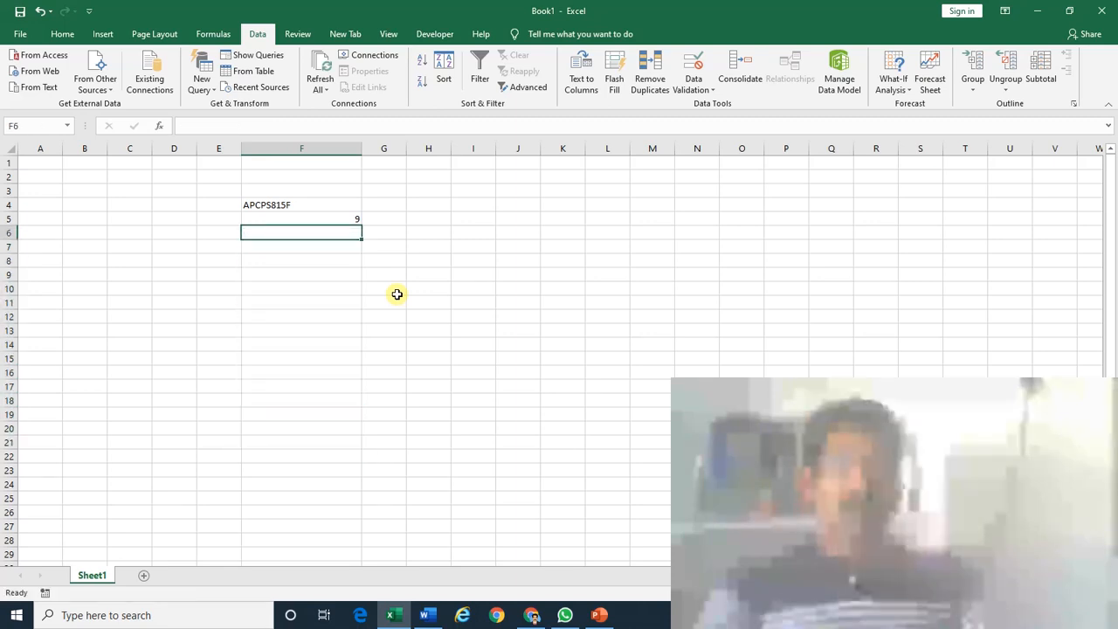
key("Down")
key("Down")
key("Down")
key("Down")
key("Down")
key("Return")
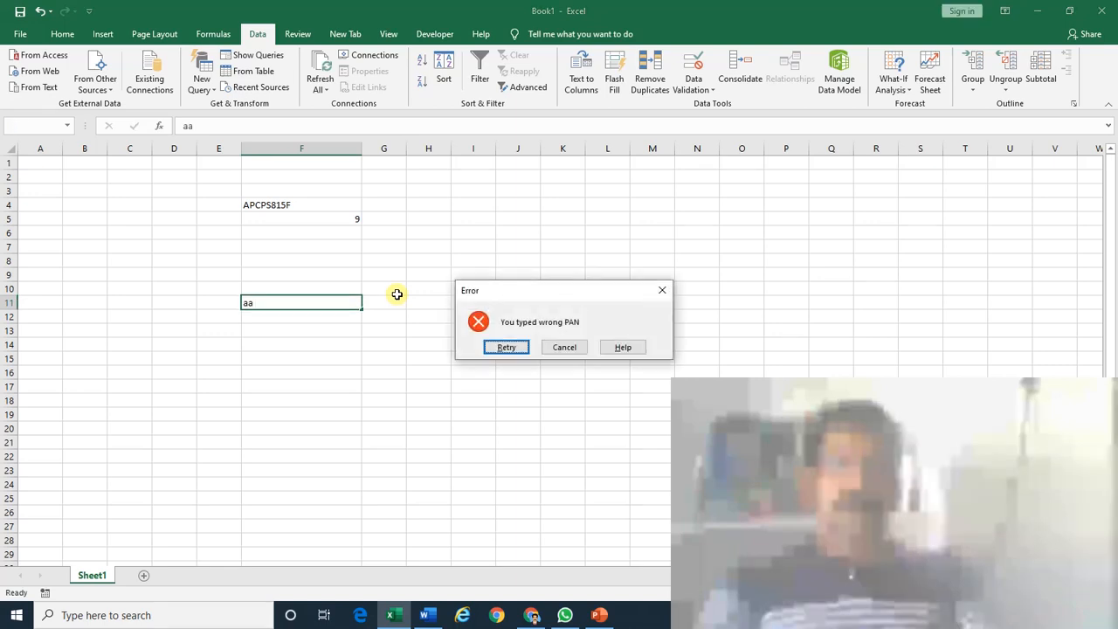
key("Escape")
key("Down")
key("Down")
key("Down")
key("Down")
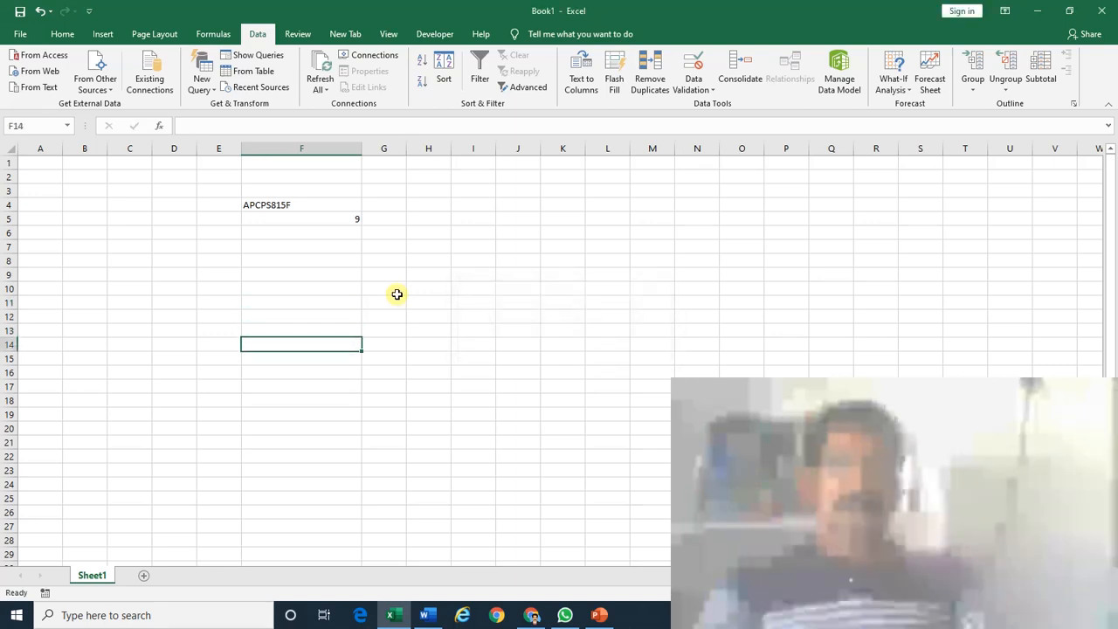
key("Up")
key("Up")
key("Up")
key("Up")
key("Up")
key("Up")
key("Up")
key("Up")
key("Up")
key("Up")
key("Up")
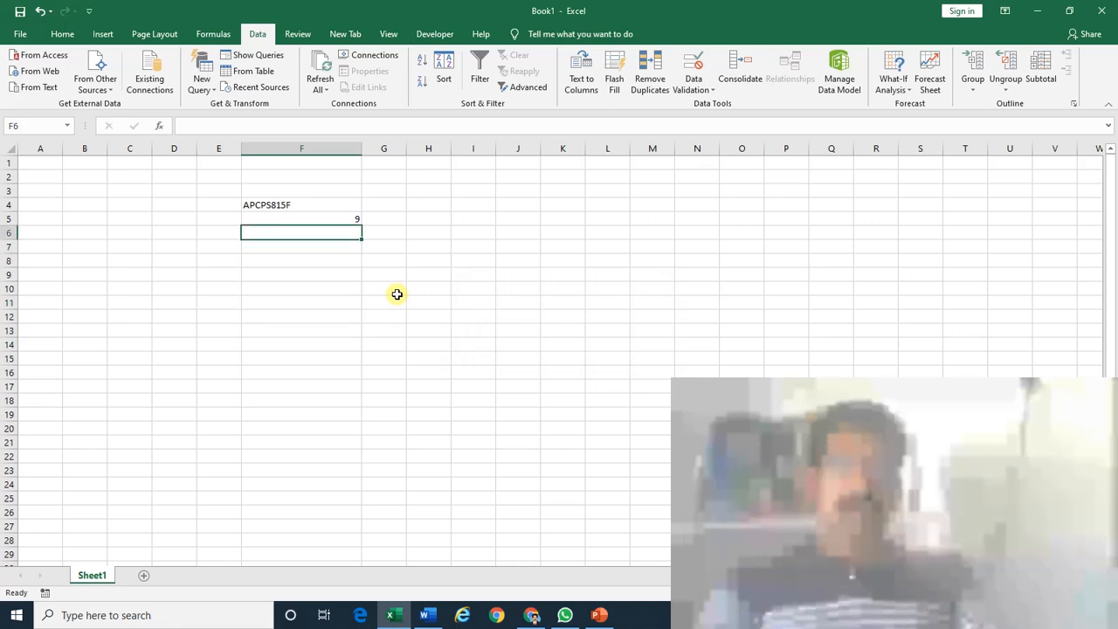
key("Down")
key("Down")
key("Down")
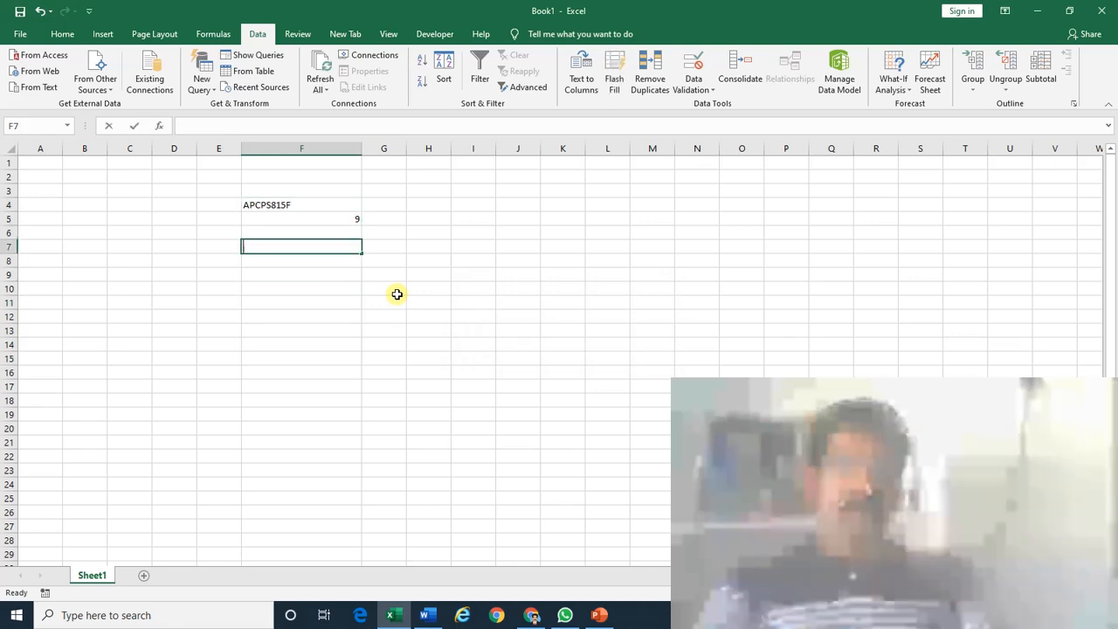
type("PAN")
key("Return")
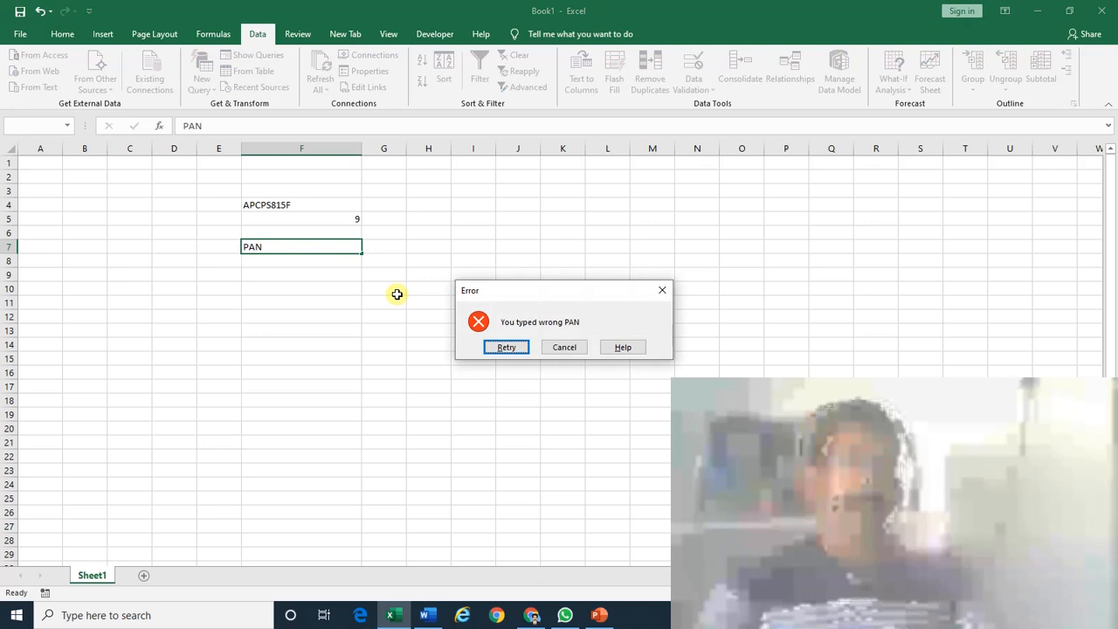
key("Escape")
key("Up")
key("Up")
key("Up")
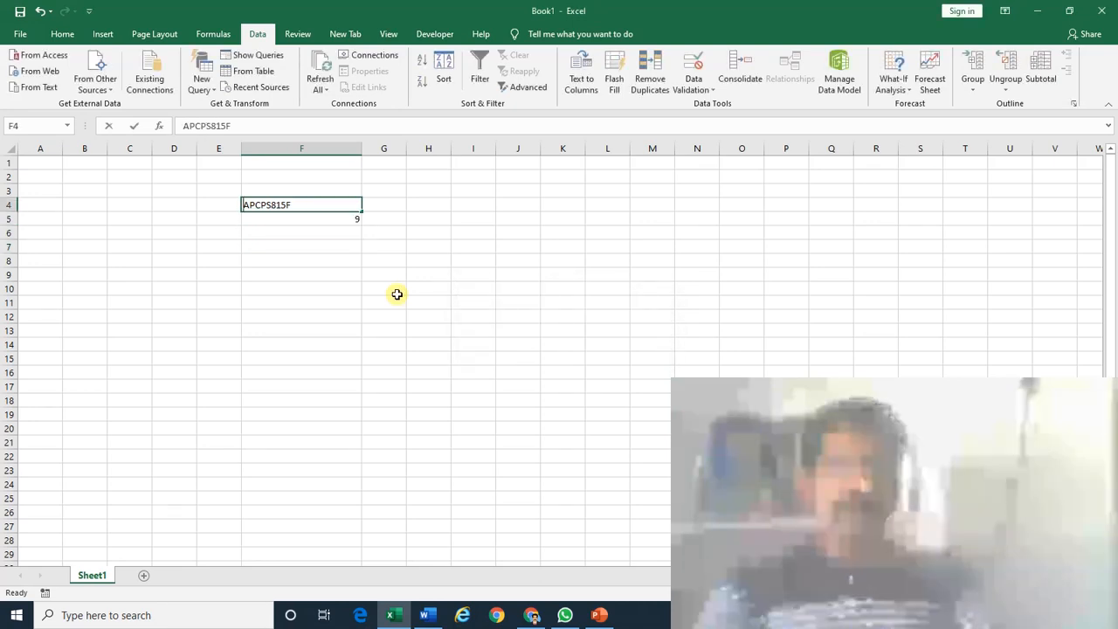
Type the heading PAN in F4 and replace F5's length formula with 'aa'.
type("PAN")
key("Return")
key("Up")
key("Down")
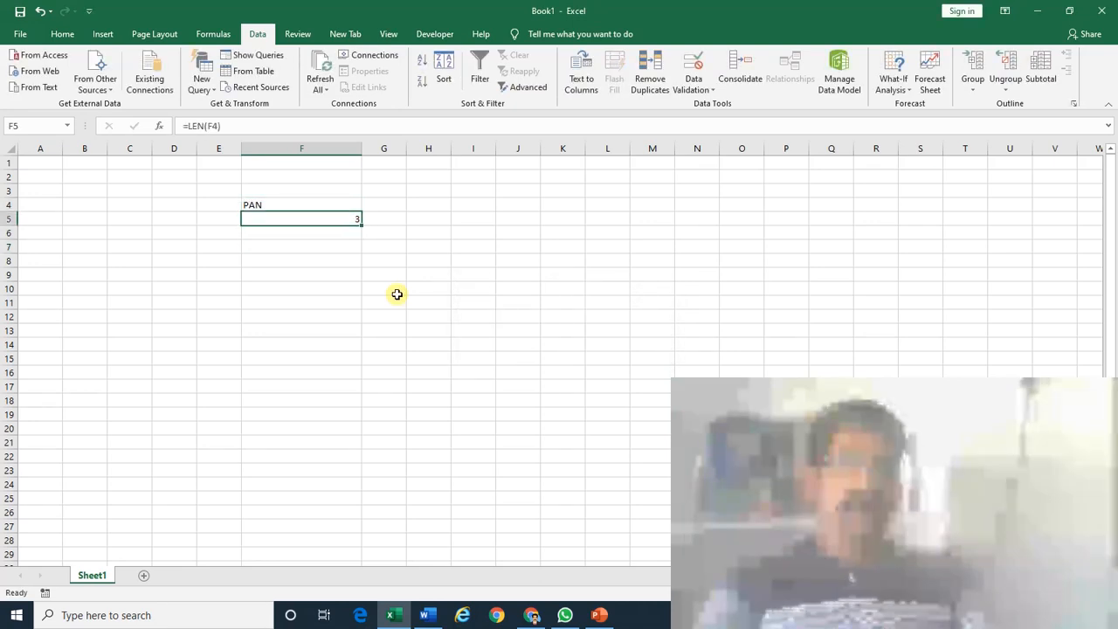
key("Delete")
type("aa")
key("Return")
Test numeric entries in F8, keeping the ten-digit number and cancelling the rejected nine-digit one.
key("Down")
key("Down")
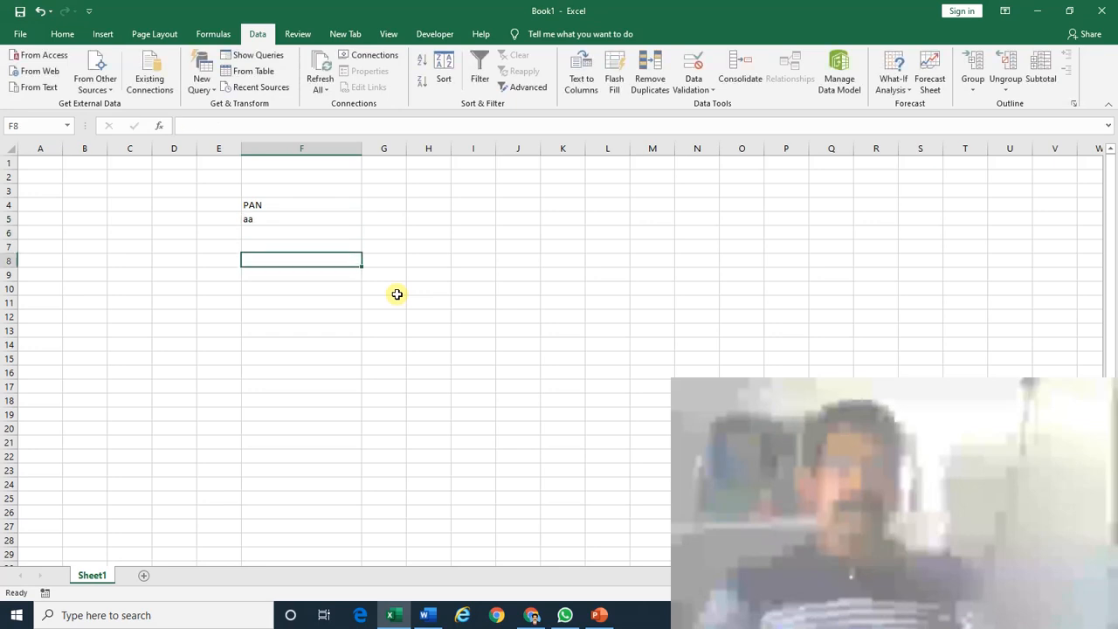
type("a")
key("Return")
key("Escape")
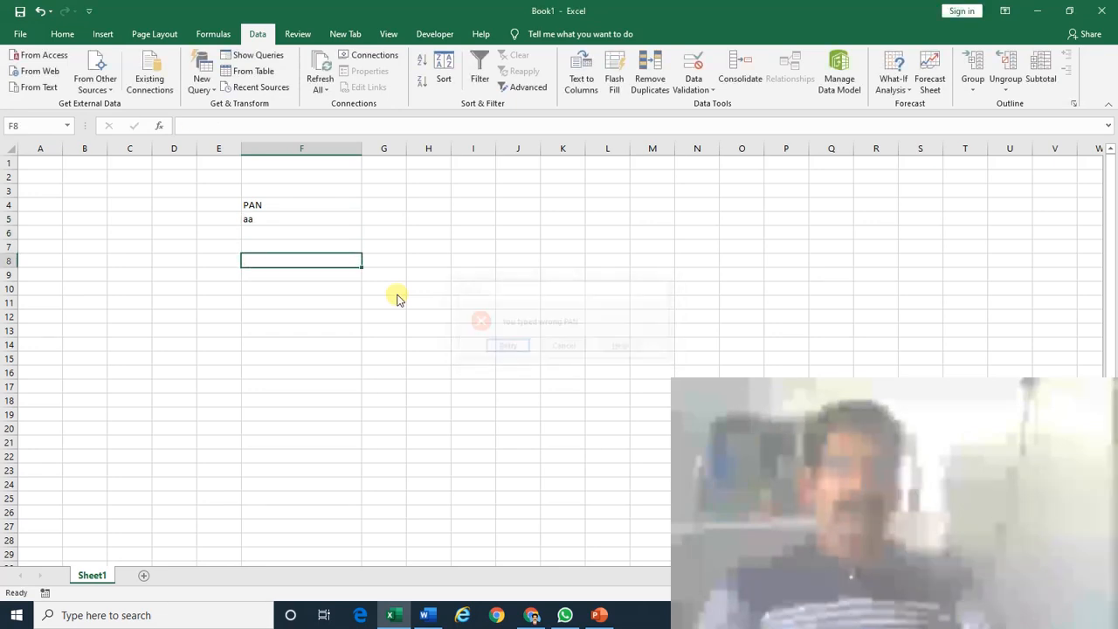
type("1234")
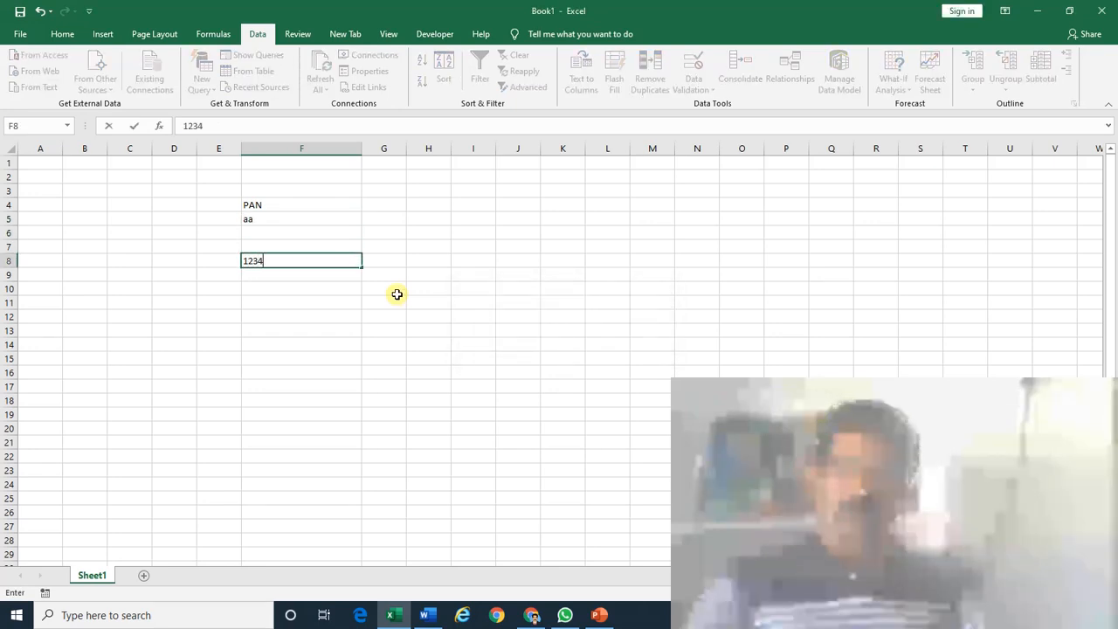
type("567890")
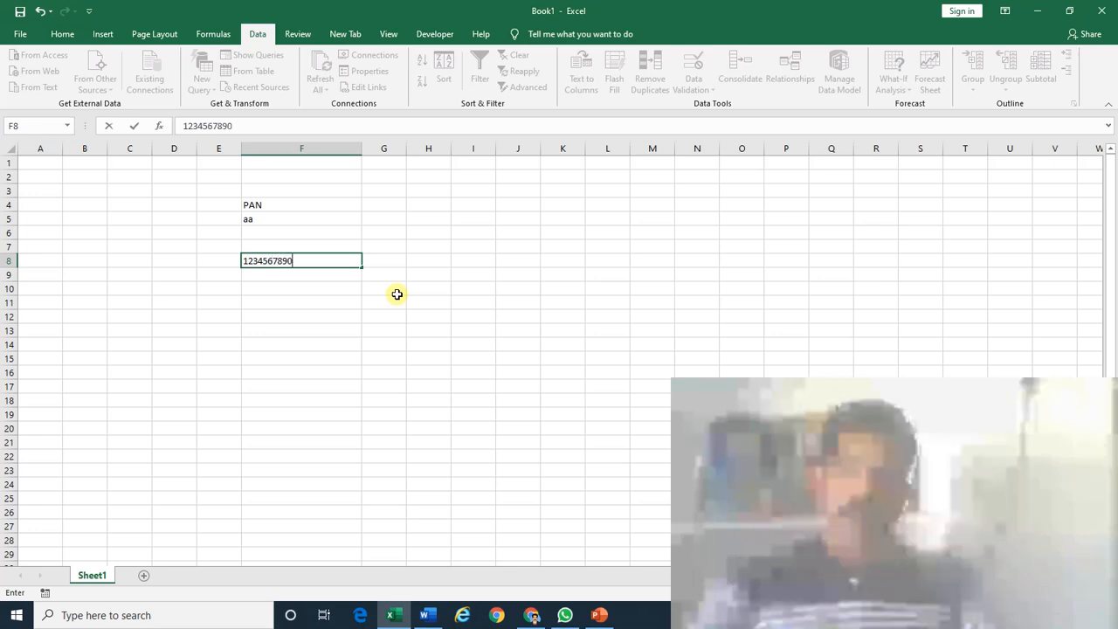
key("Return")
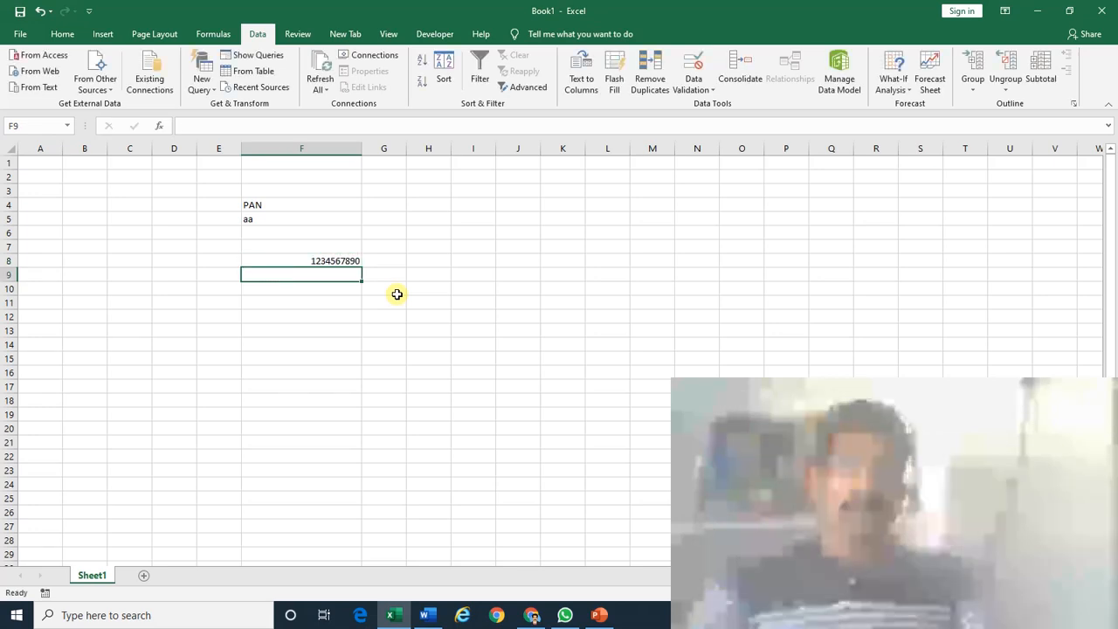
type("123456")
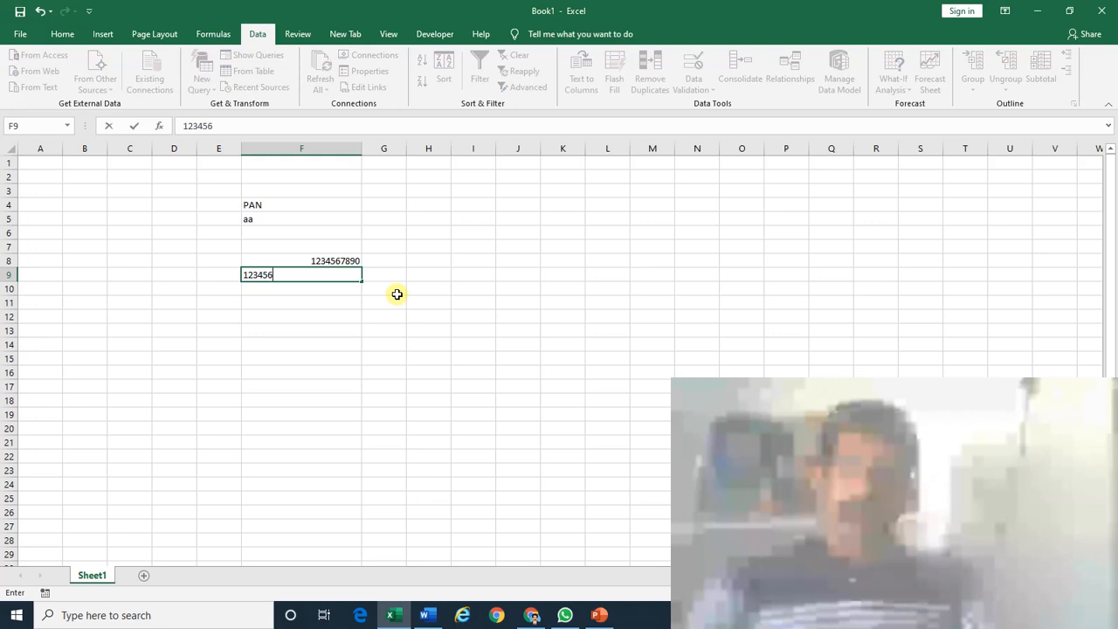
type("789")
key("Return")
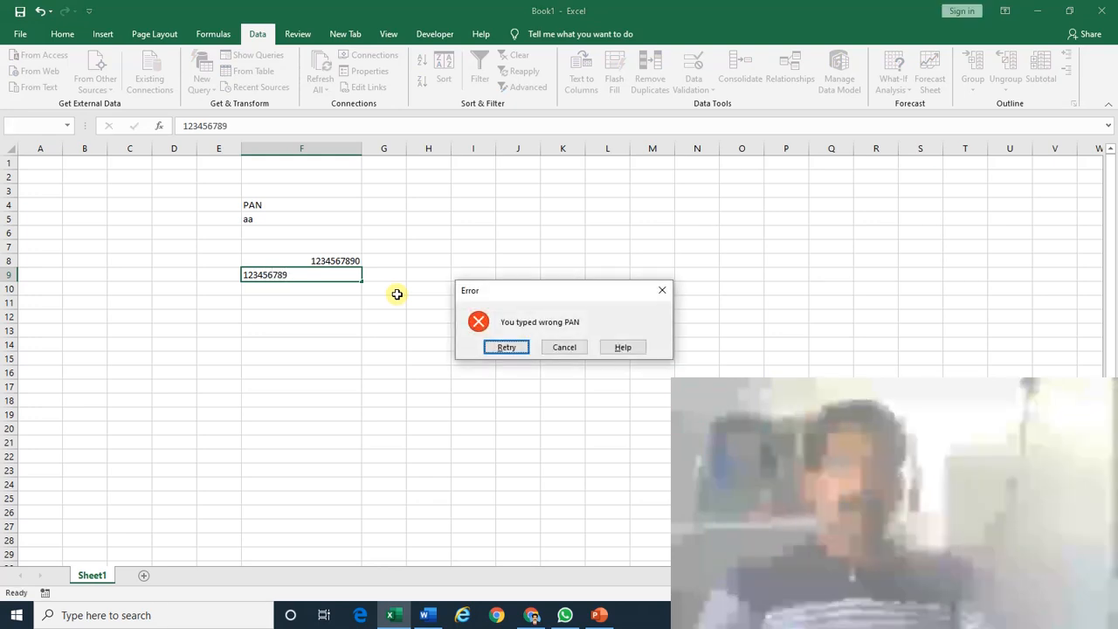
key("Tab")
key("Return")
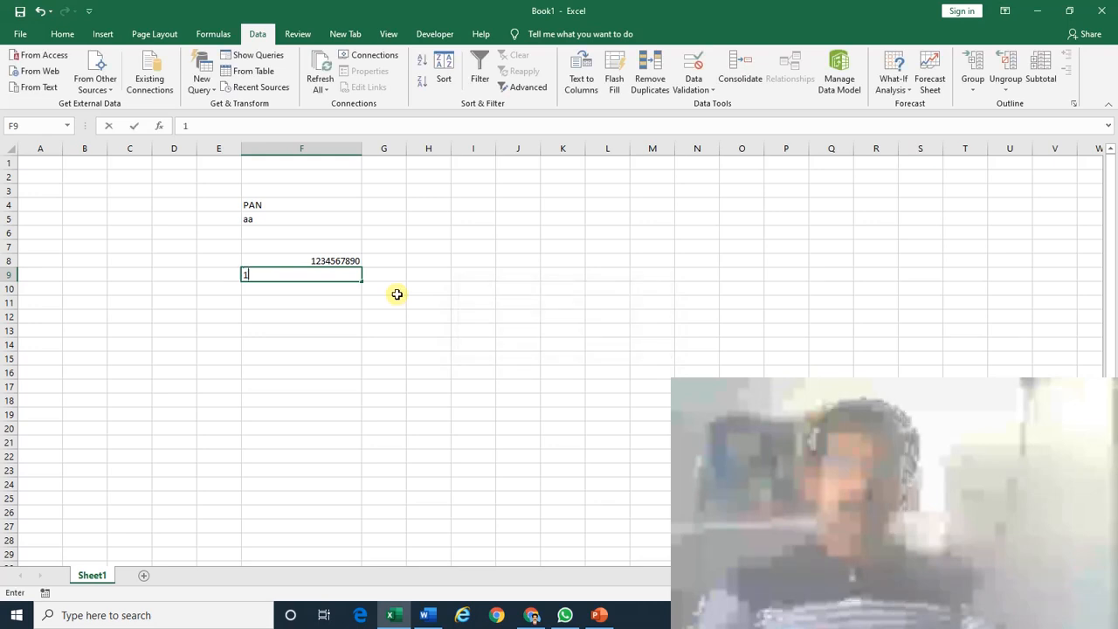
type("123456789")
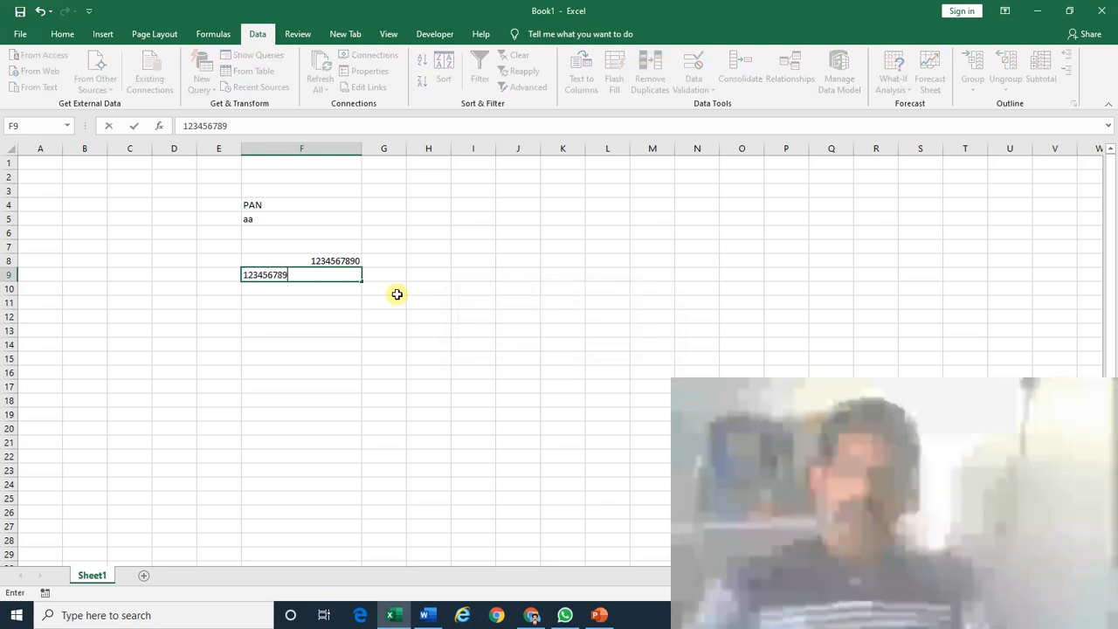
type("01")
key("Return")
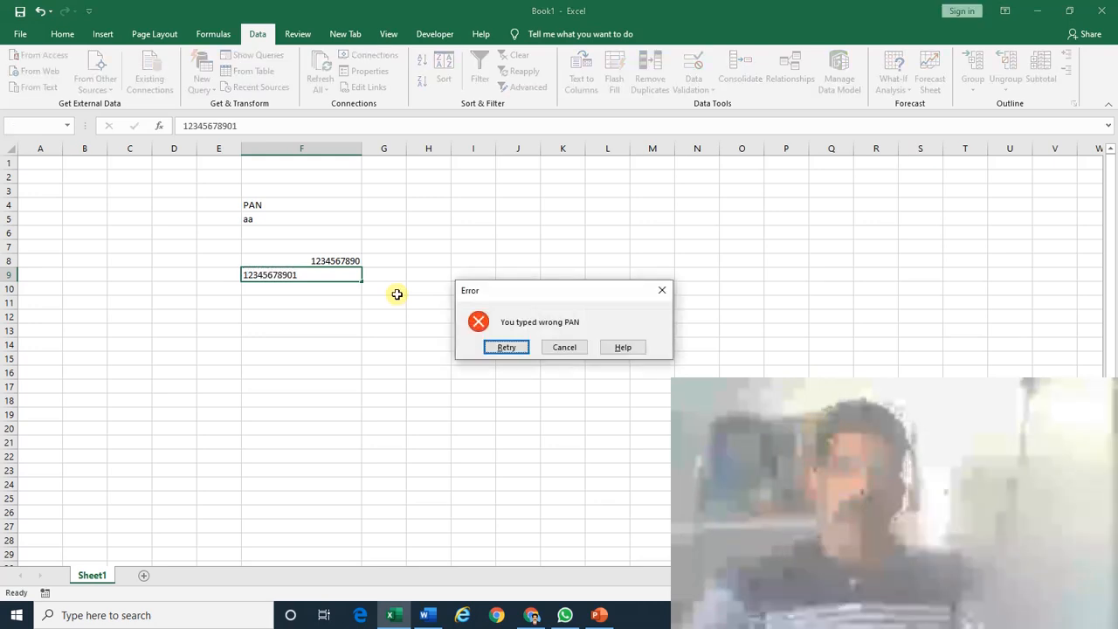
key("Escape")
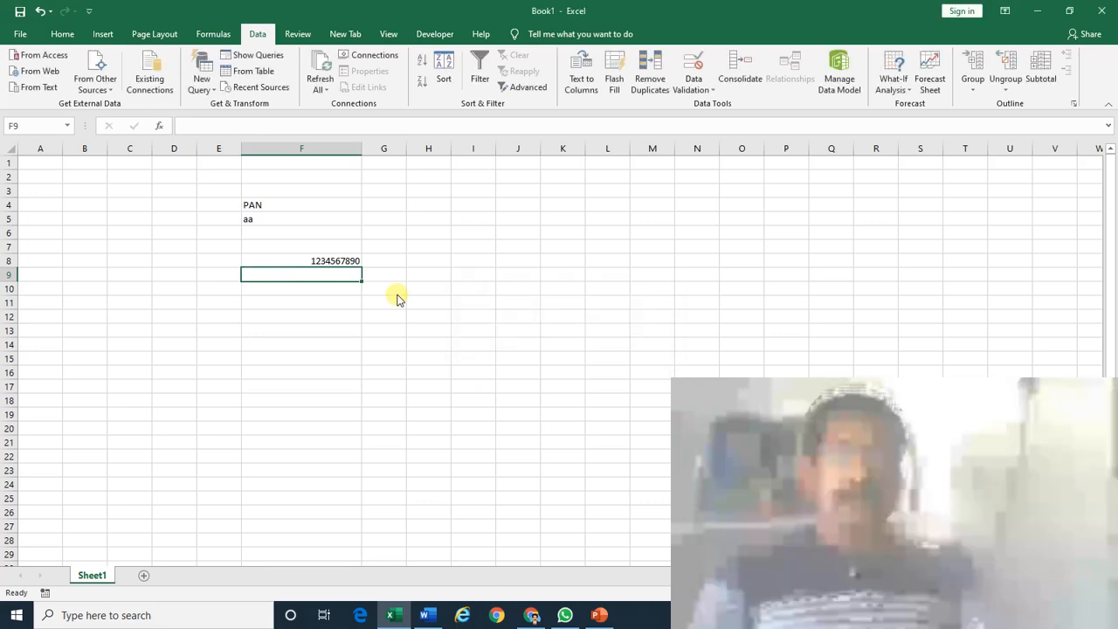
key("Up")
key("Up")
key("Down")
key("Down")
key("Down")
key("Down")
key("Down")
key("Down")
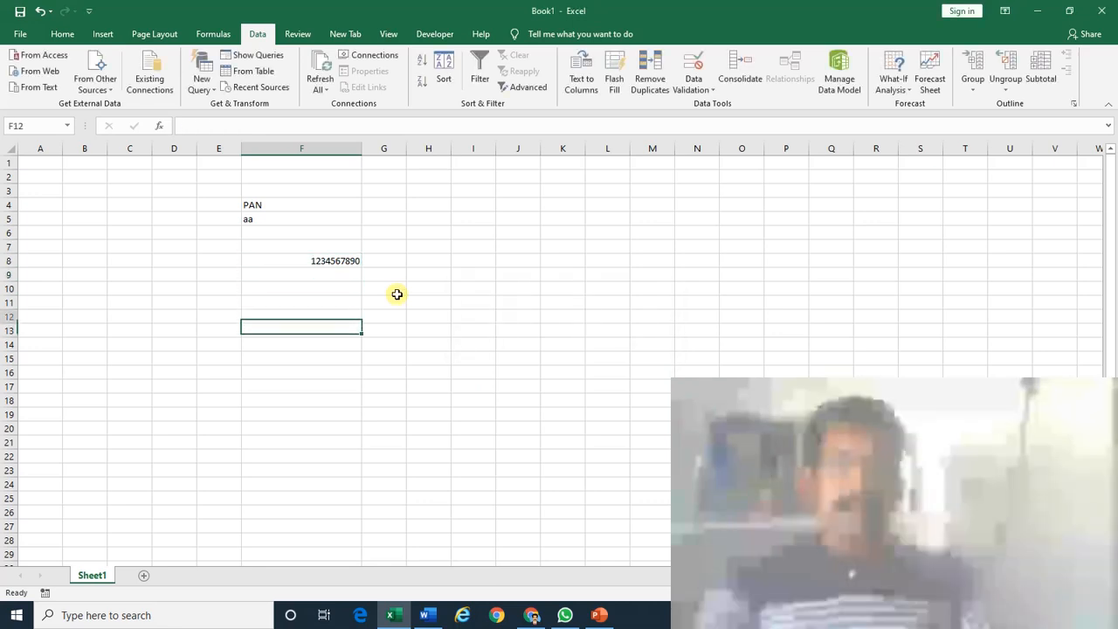
key("Up")
key("Up")
key("Up")
key("Up")
key("Up")
key("Delete")
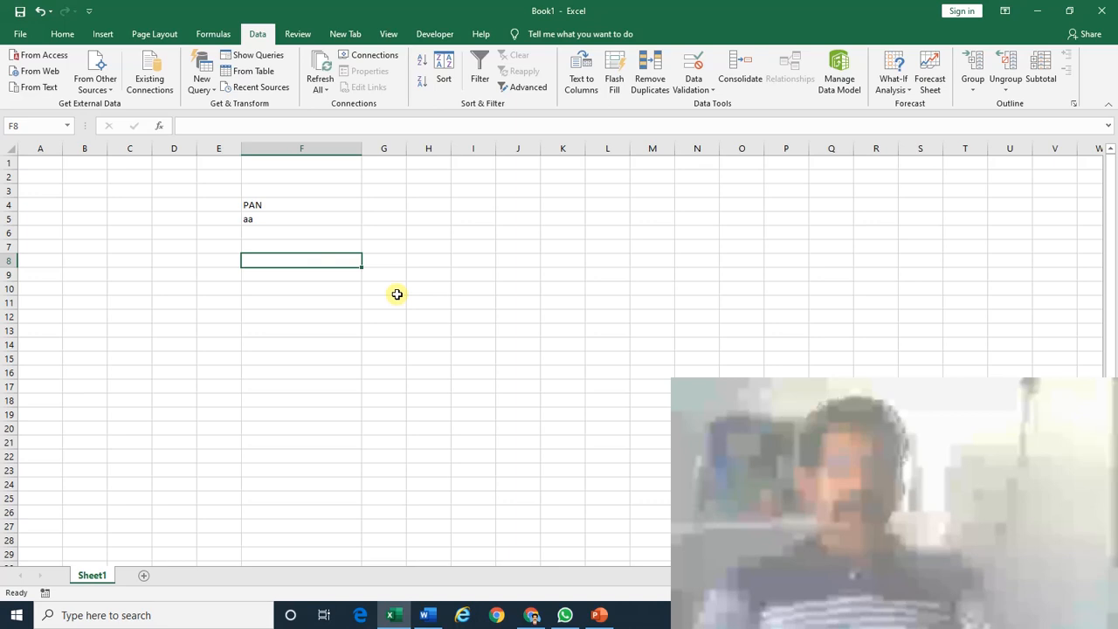
key("Down")
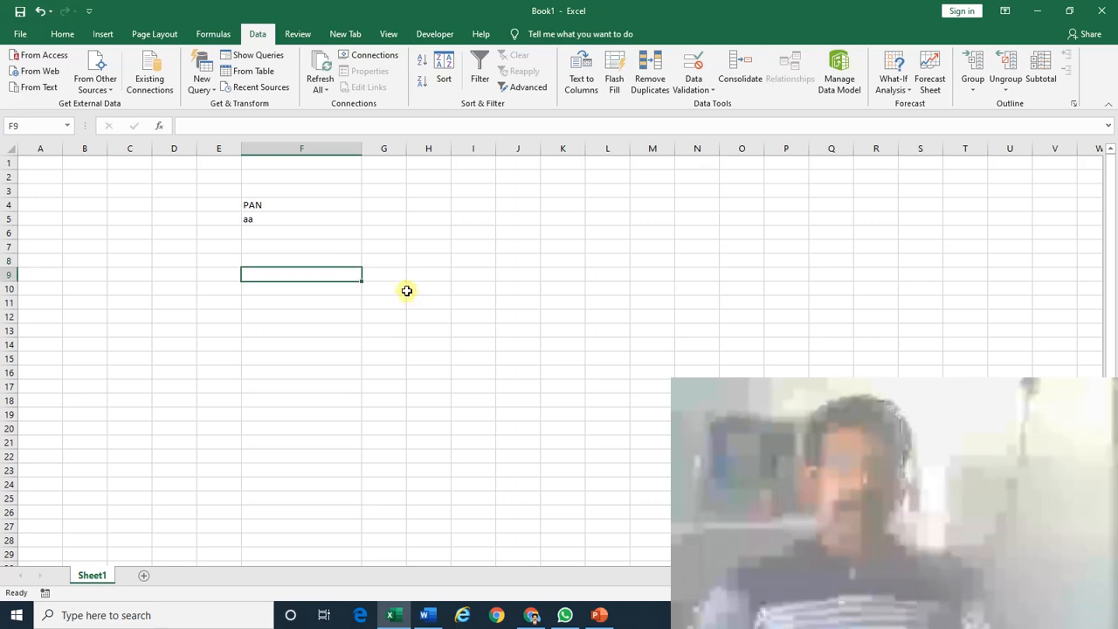
left_click_drag(406, 148, 469, 157)
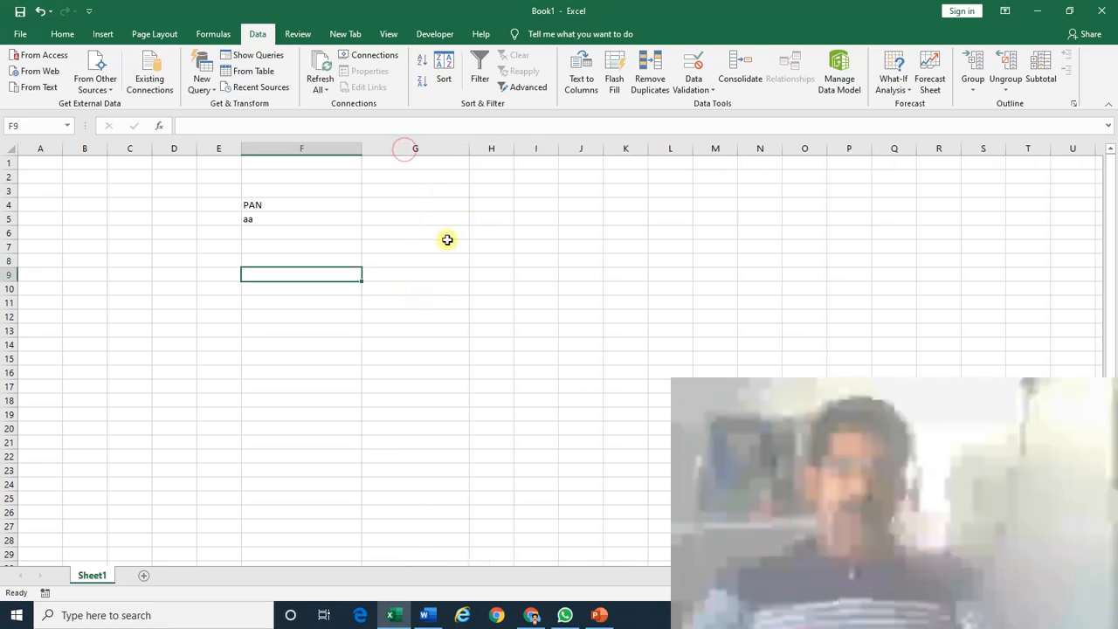
Enter the heading 'IFSC-11 Char' in G4.
left_click(416, 207)
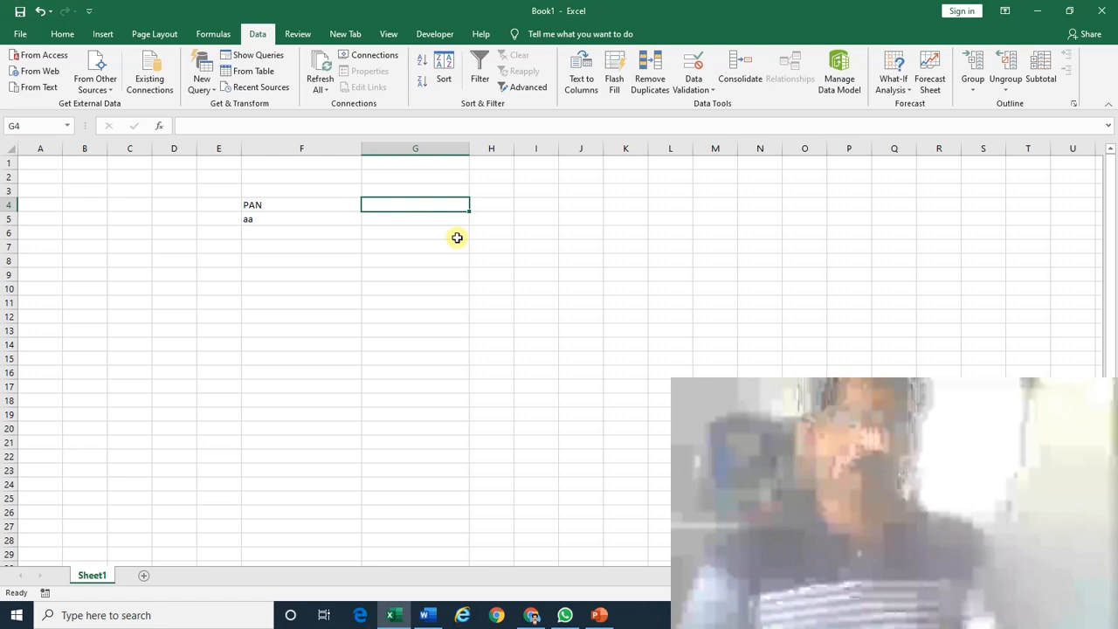
type("IS")
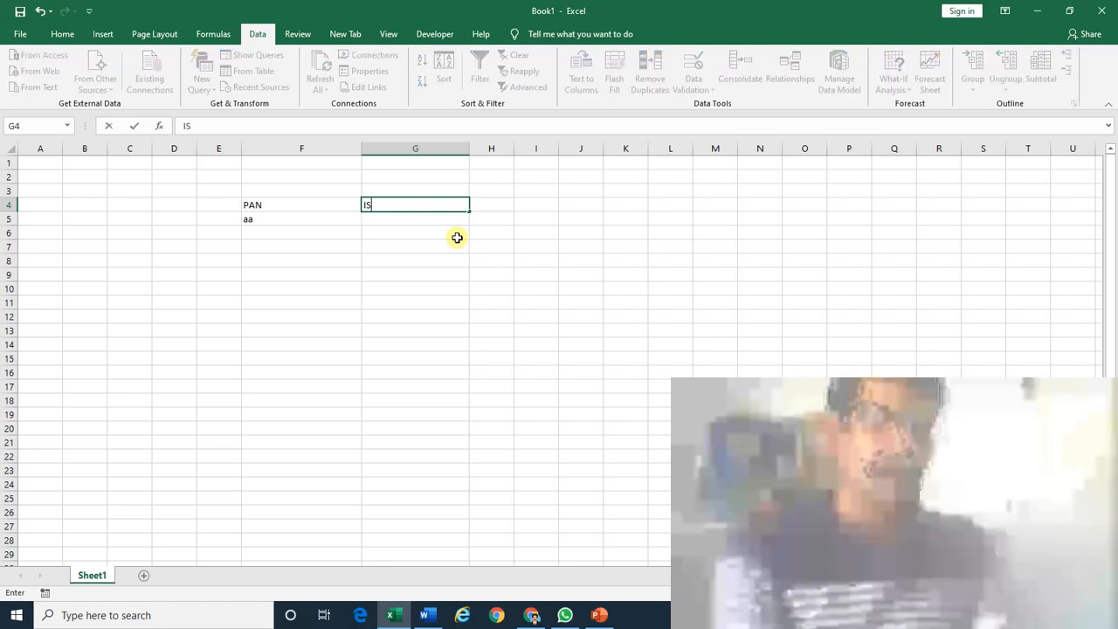
key("Escape")
type("IFSC")
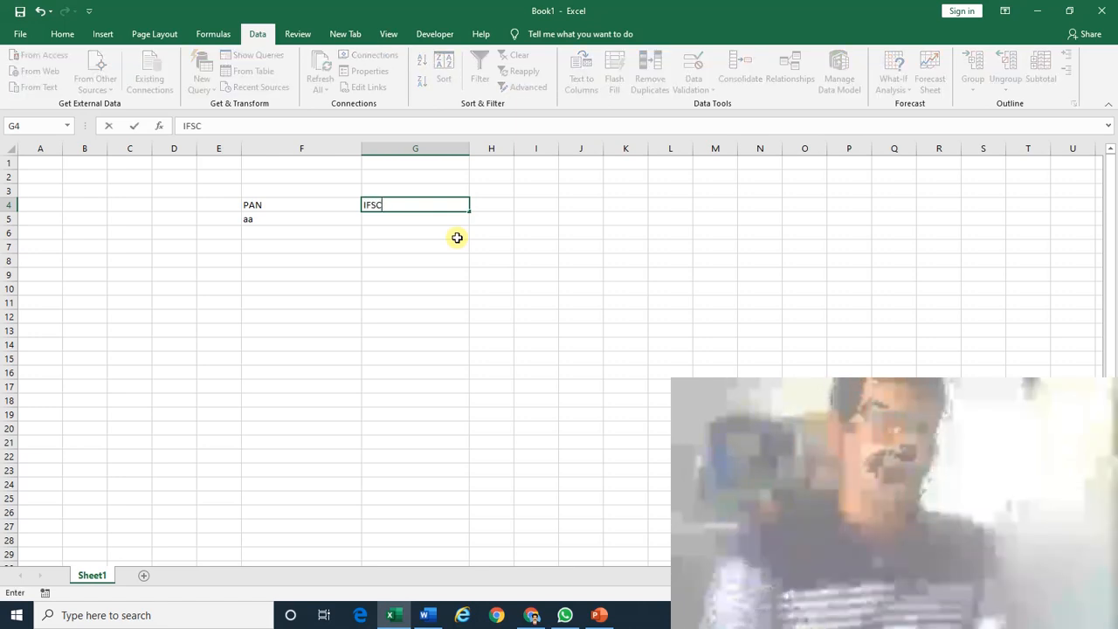
key("Return")
key("Up")
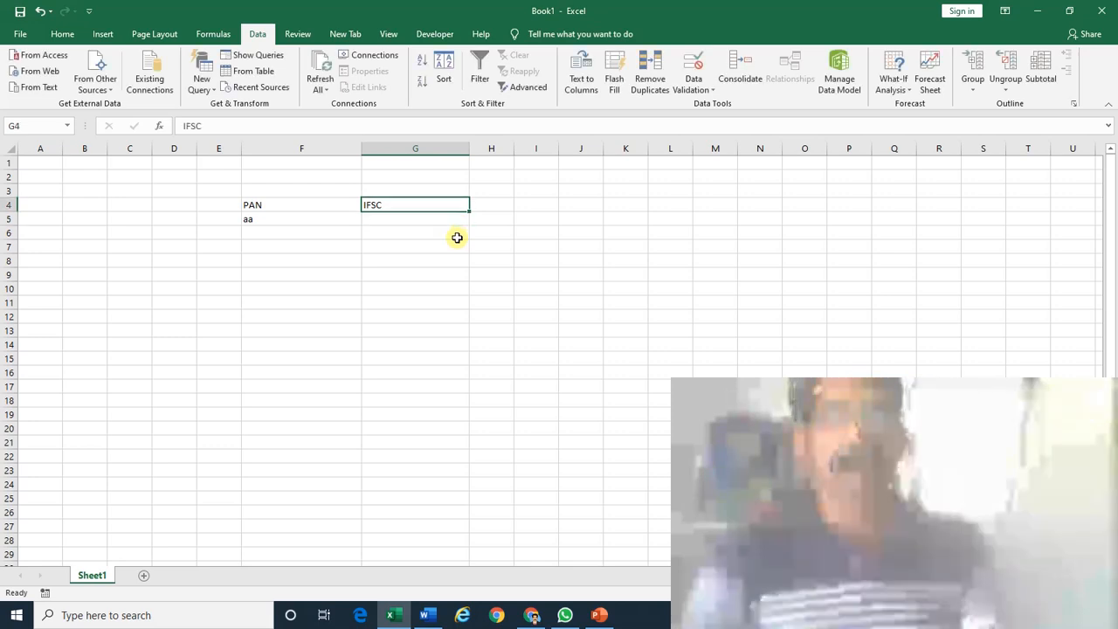
key("F2")
type("-11 Char")
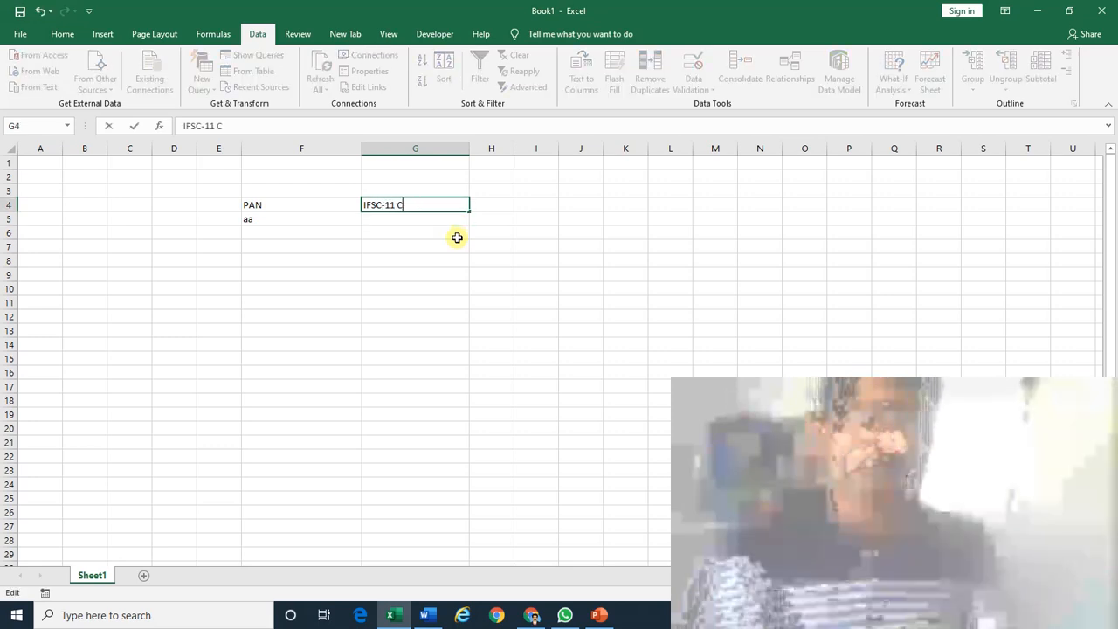
key("Return")
Type the sample IFSC code VIJB0002046 into G6.
left_click(457, 237)
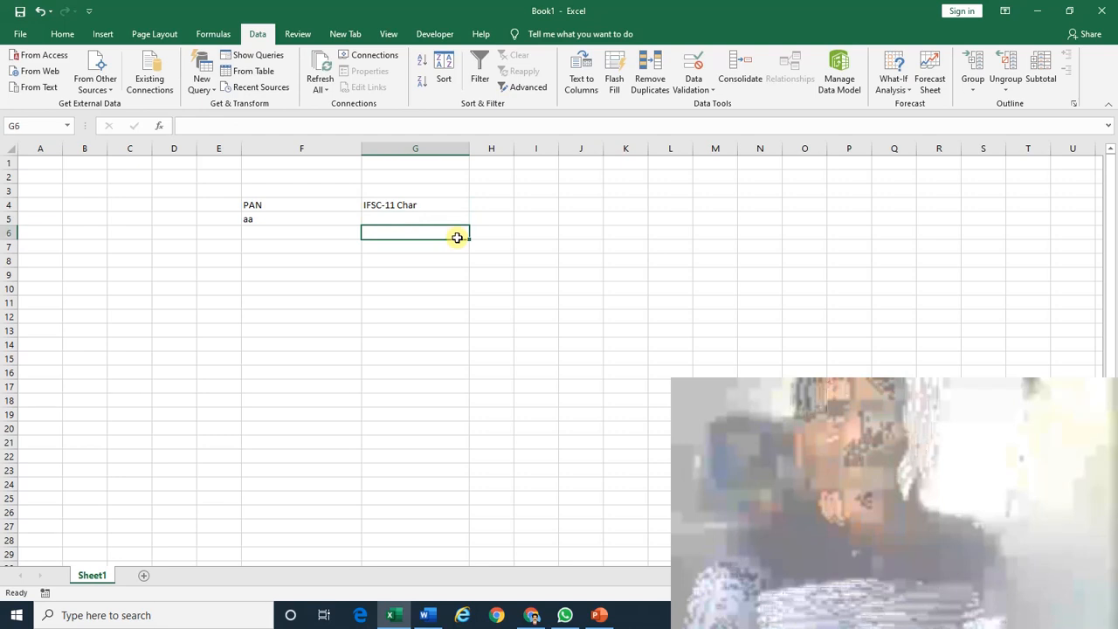
type("VI")
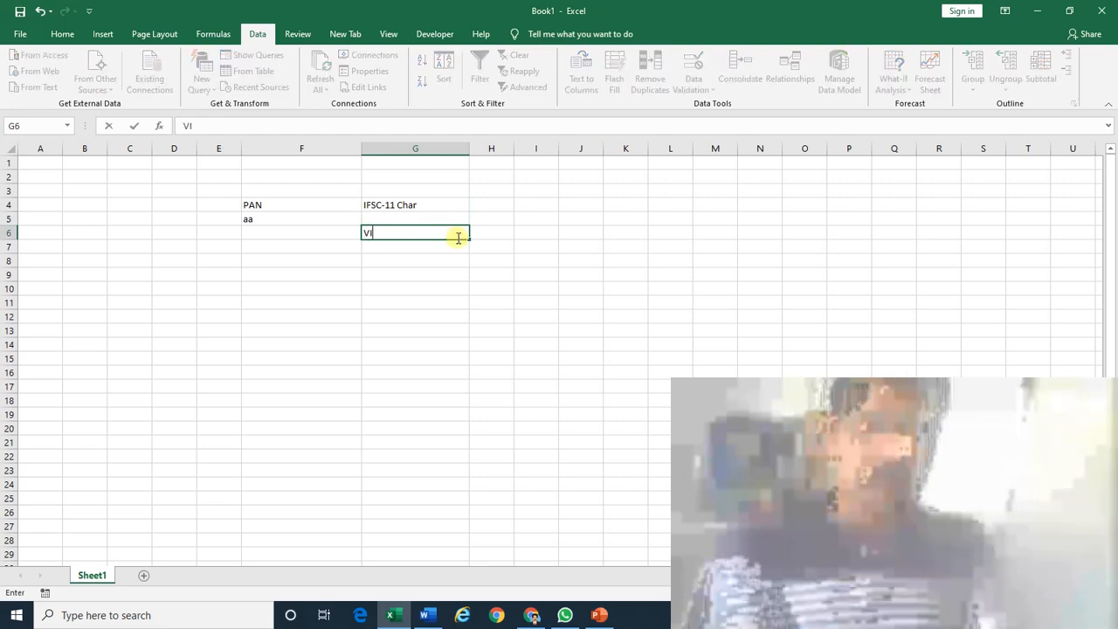
type("JB")
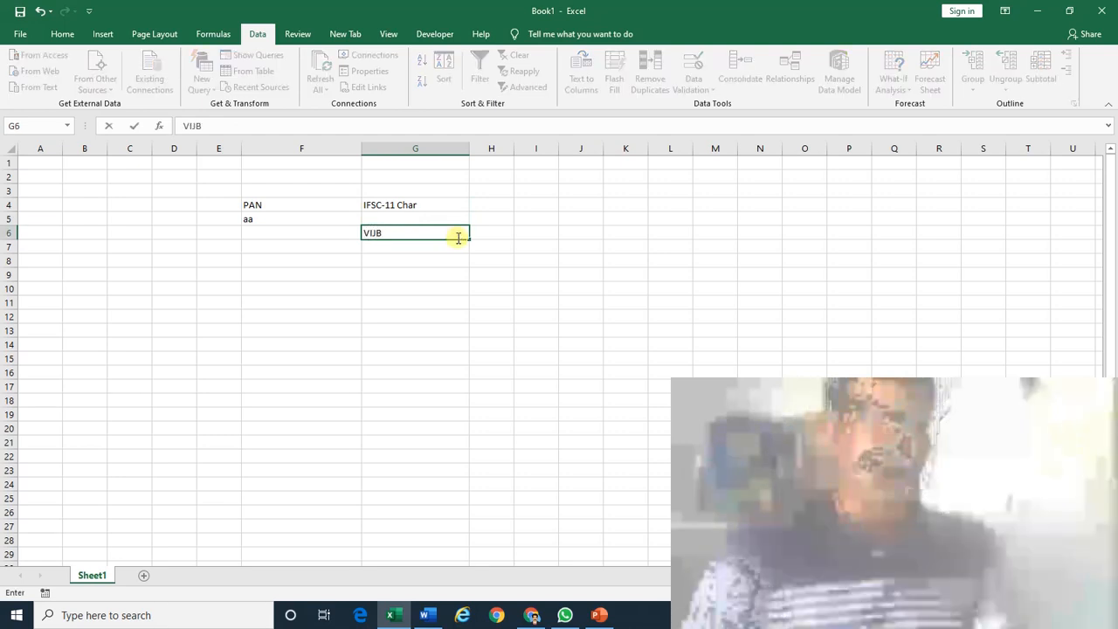
type("0002046")
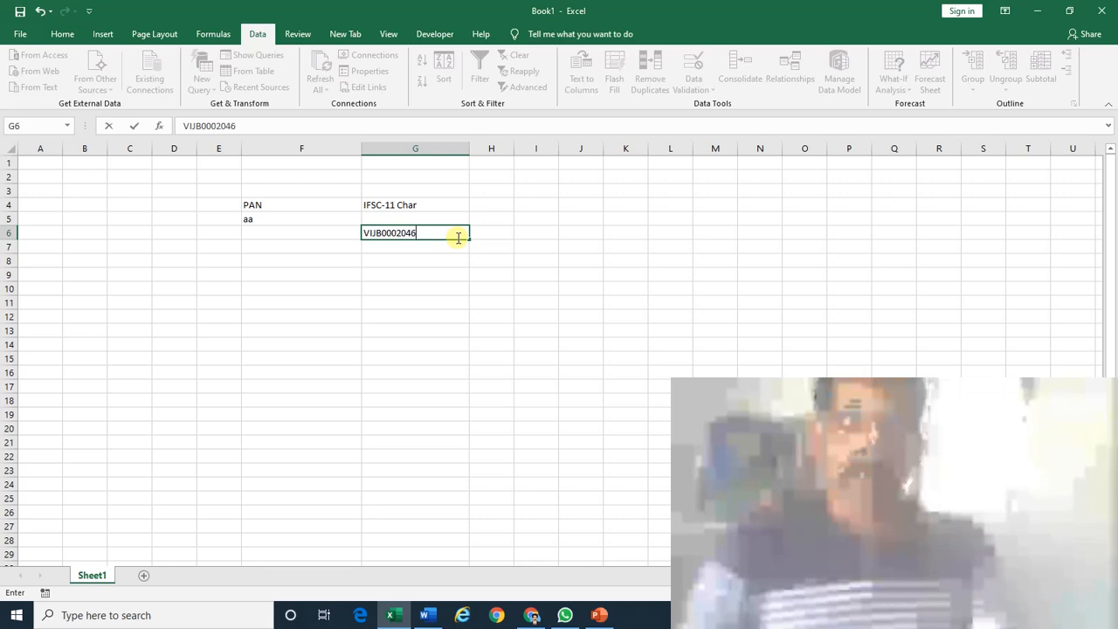
key("Return")
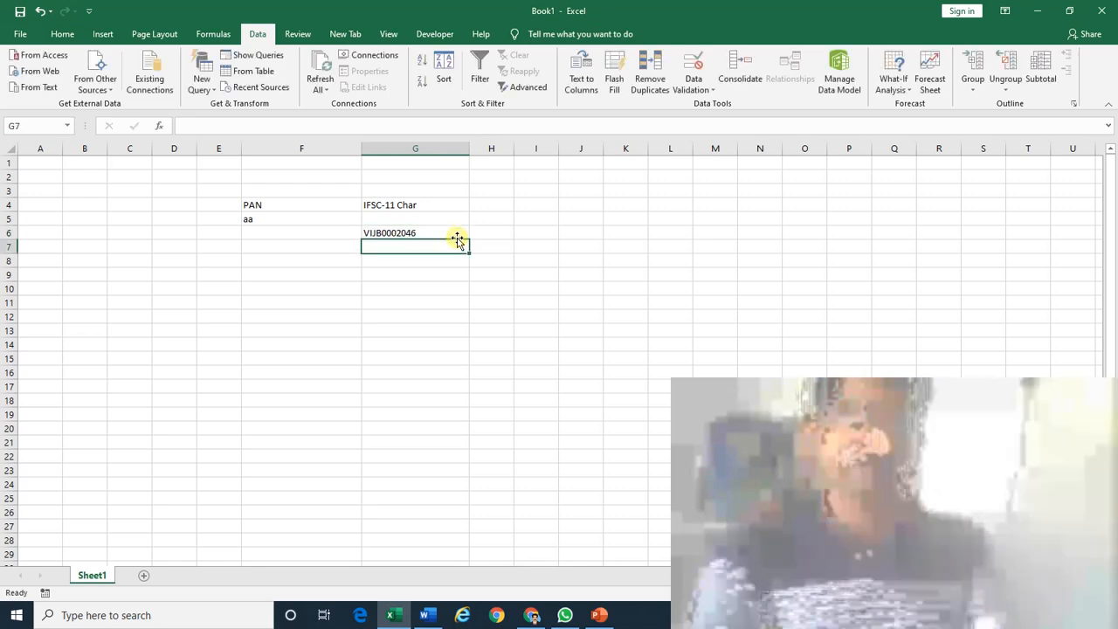
Enter =LEN(G6) in G7 to count the sample IFSC's characters.
type("=len")
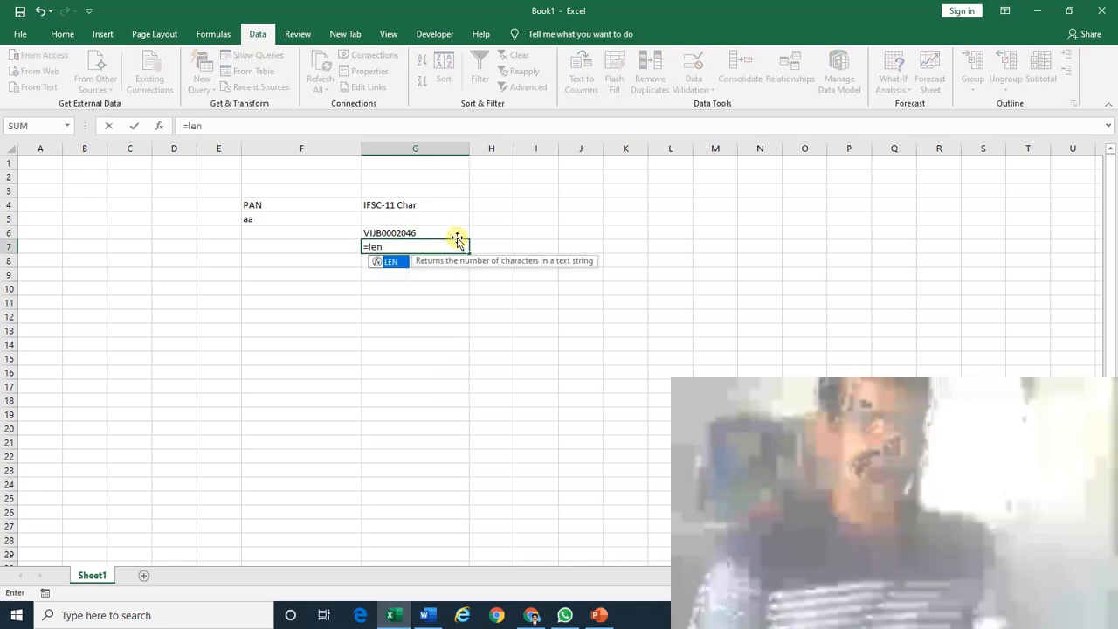
type("(")
left_click(457, 239)
key("Return")
key("Up")
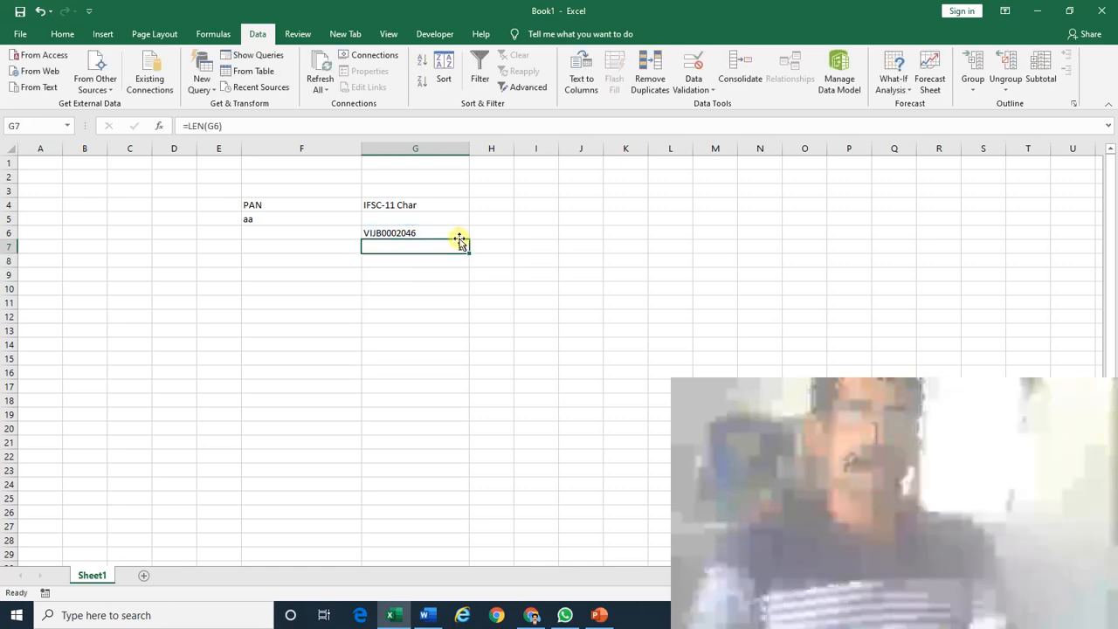
Change the sample IFSC in G6 to VIJB00002046 so G7 reads 12.
key("Up")
key("F2")
key("BackSpace")
key("Return")
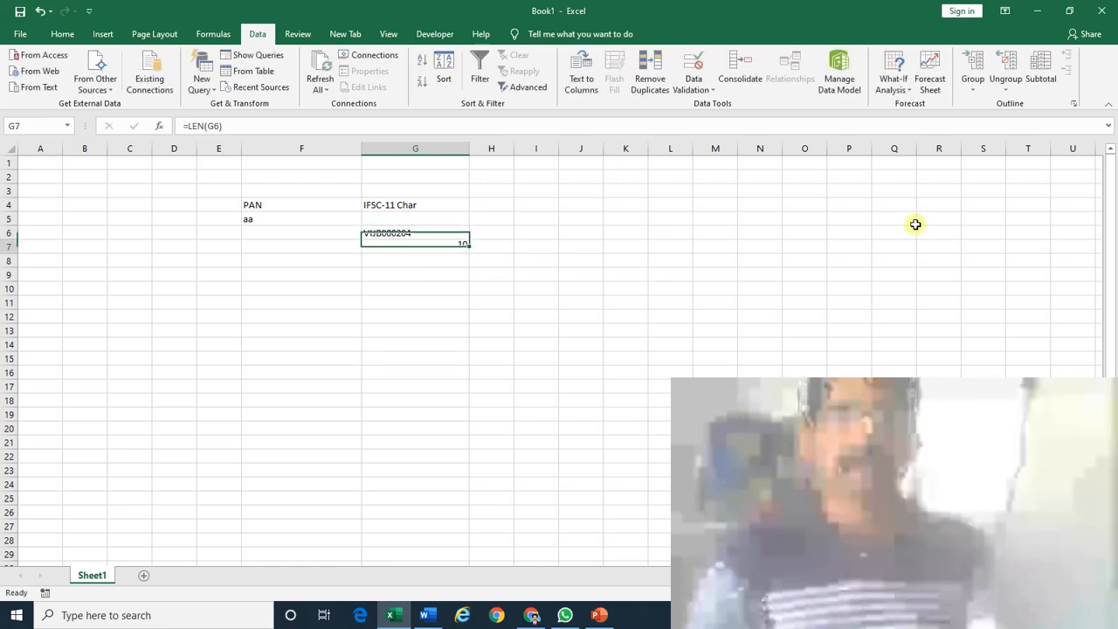
key("Up")
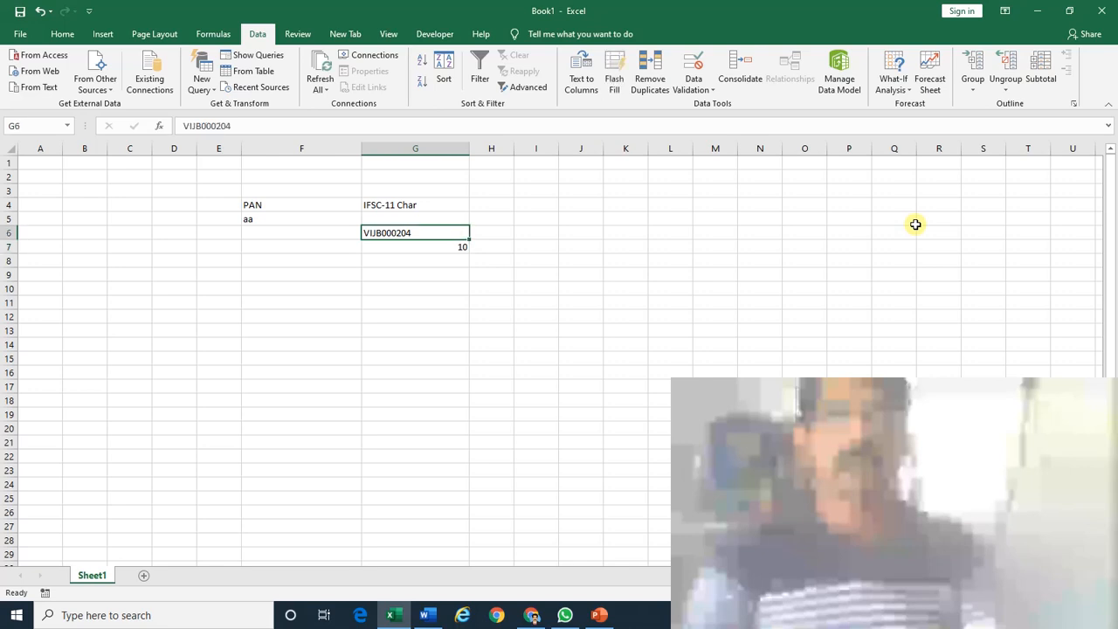
key("ctrl+z")
key("F2")
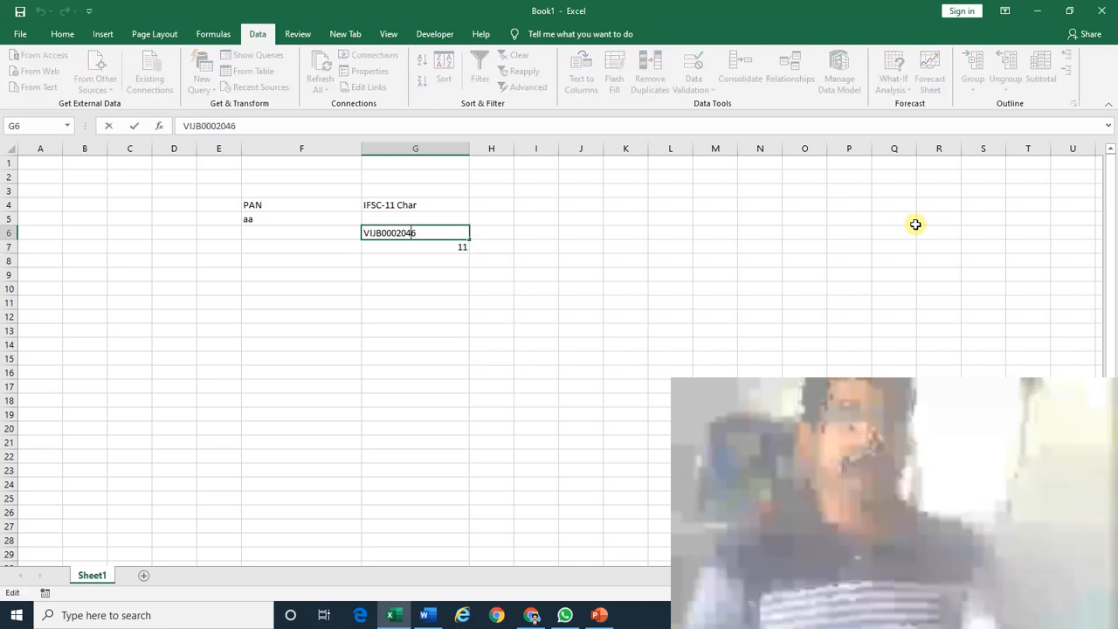
type("0")
key("Return")
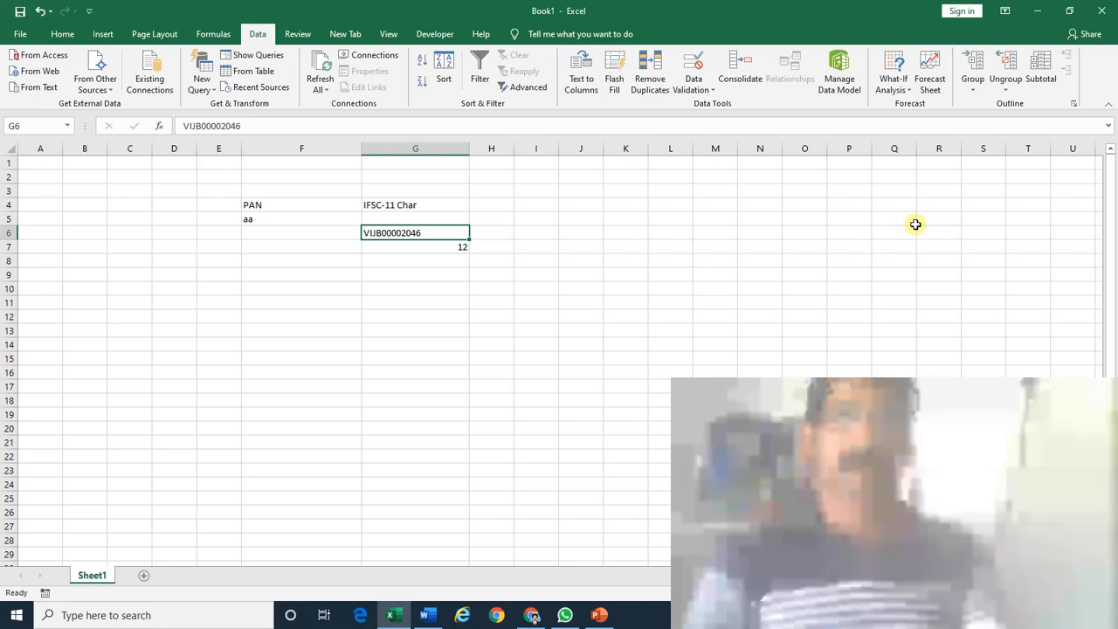
key("Down")
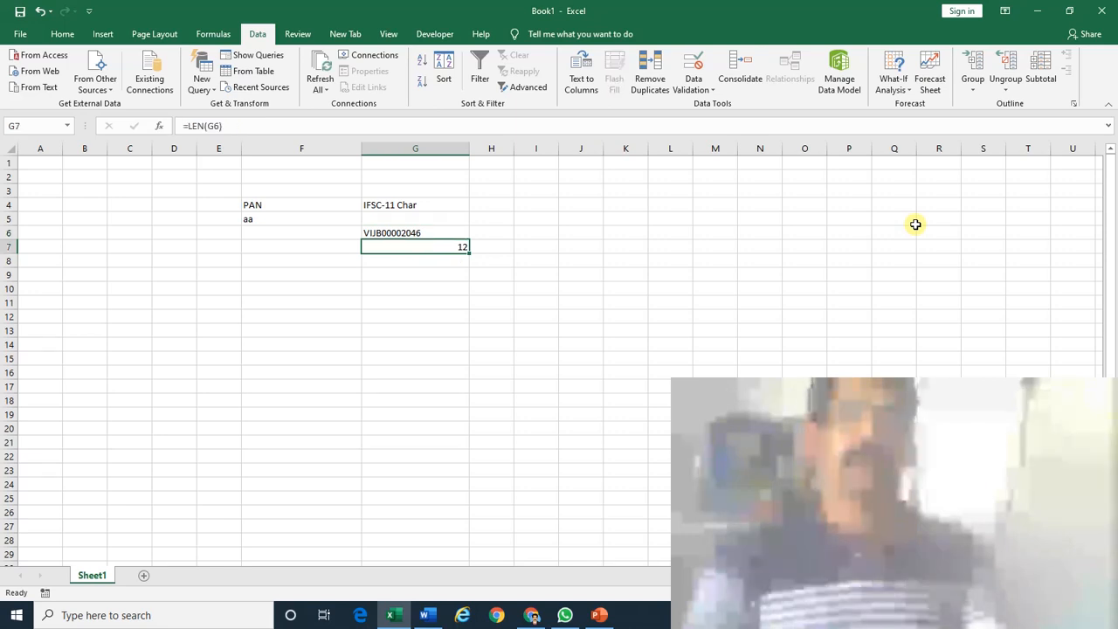
key("Up")
key("Up")
key("Up")
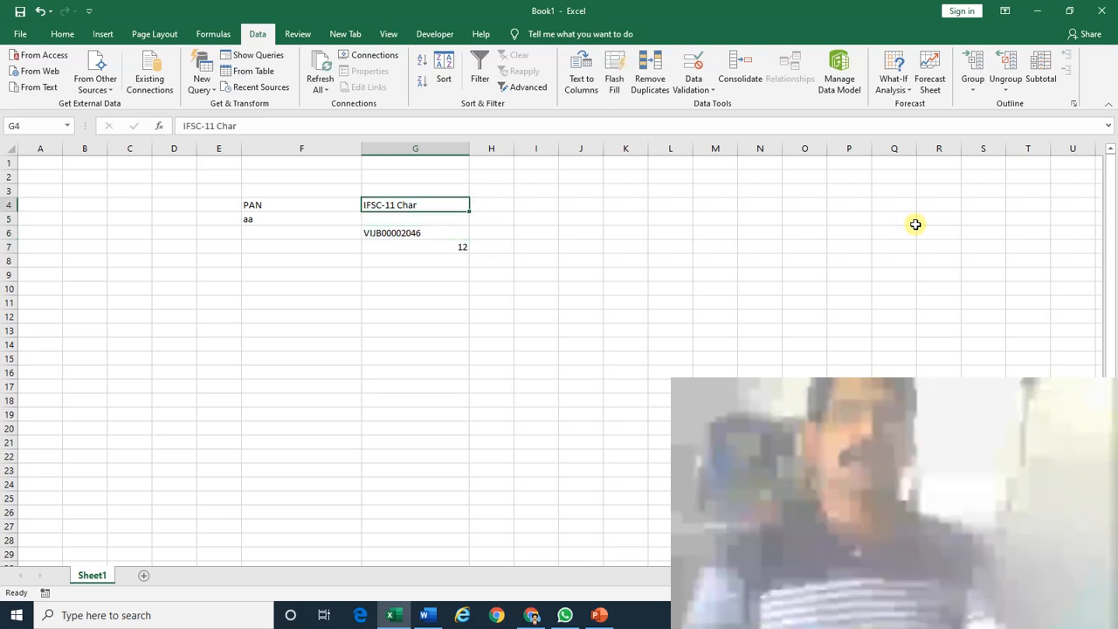
key("Down")
key("Up")
key("Up")
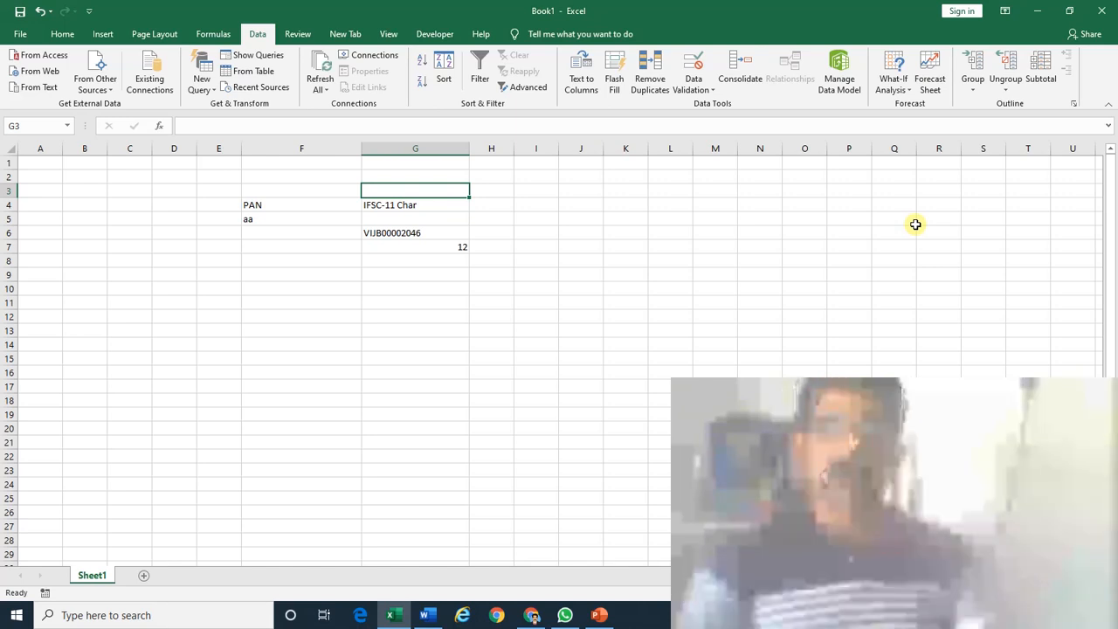
key("Down")
key("Down")
key("Down")
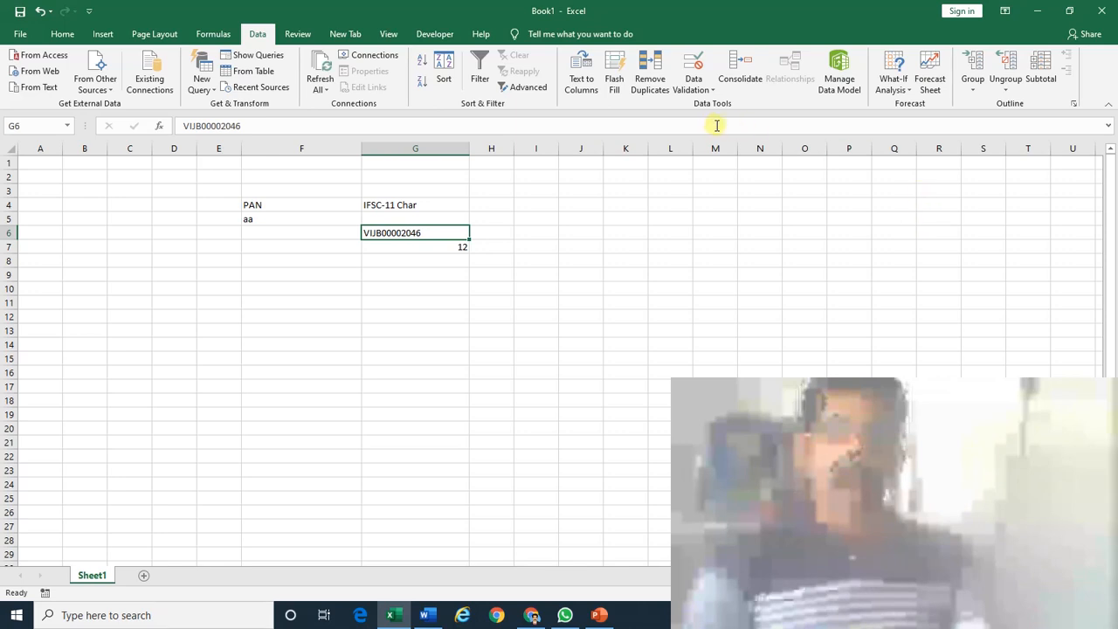
Set G6's data validation to allow text length between 11 and 11.
left_click(694, 84)
left_click(703, 105)
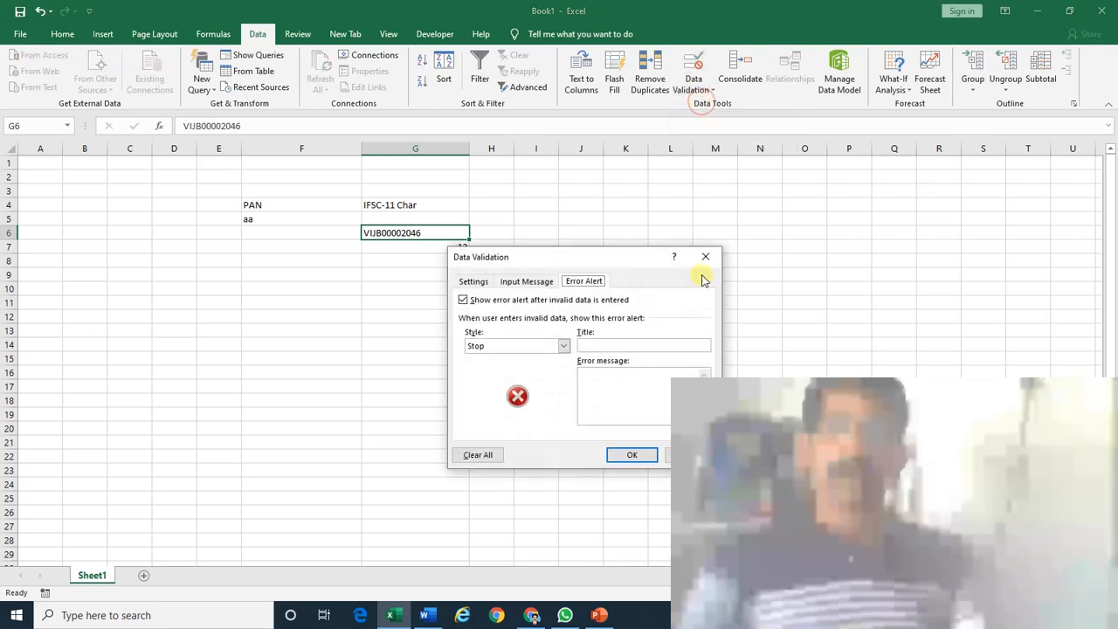
key("Escape")
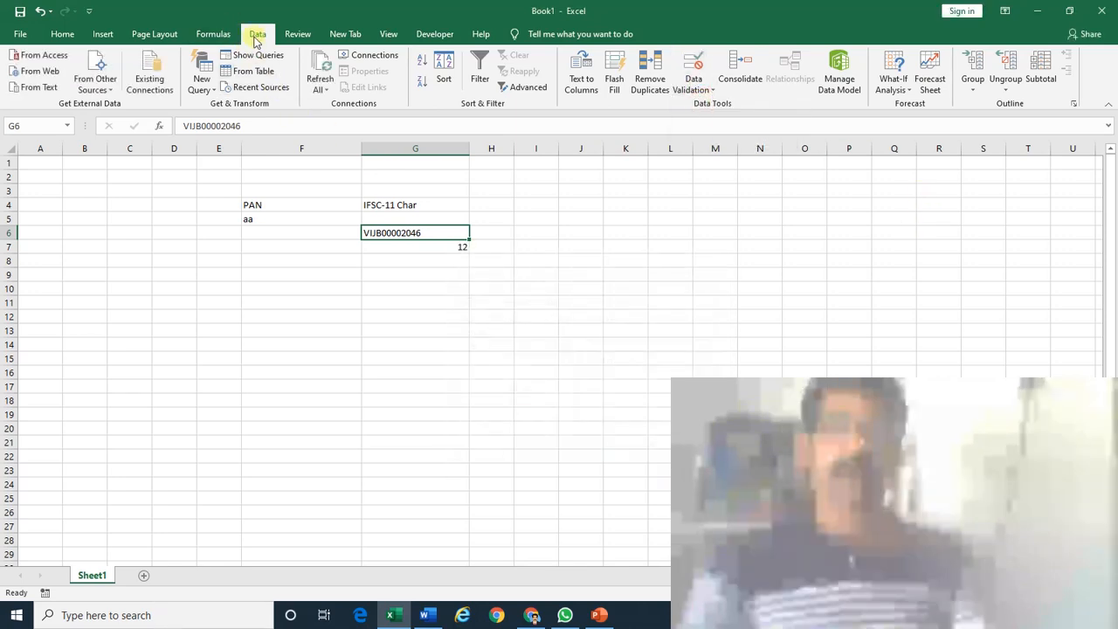
left_click(704, 89)
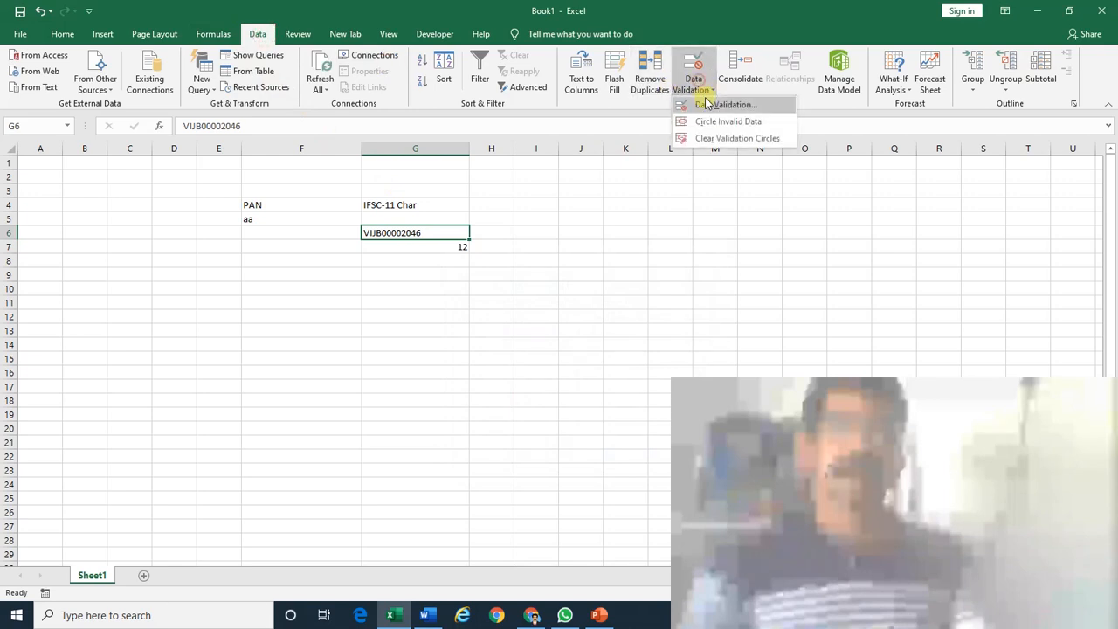
left_click(707, 103)
left_click(563, 346)
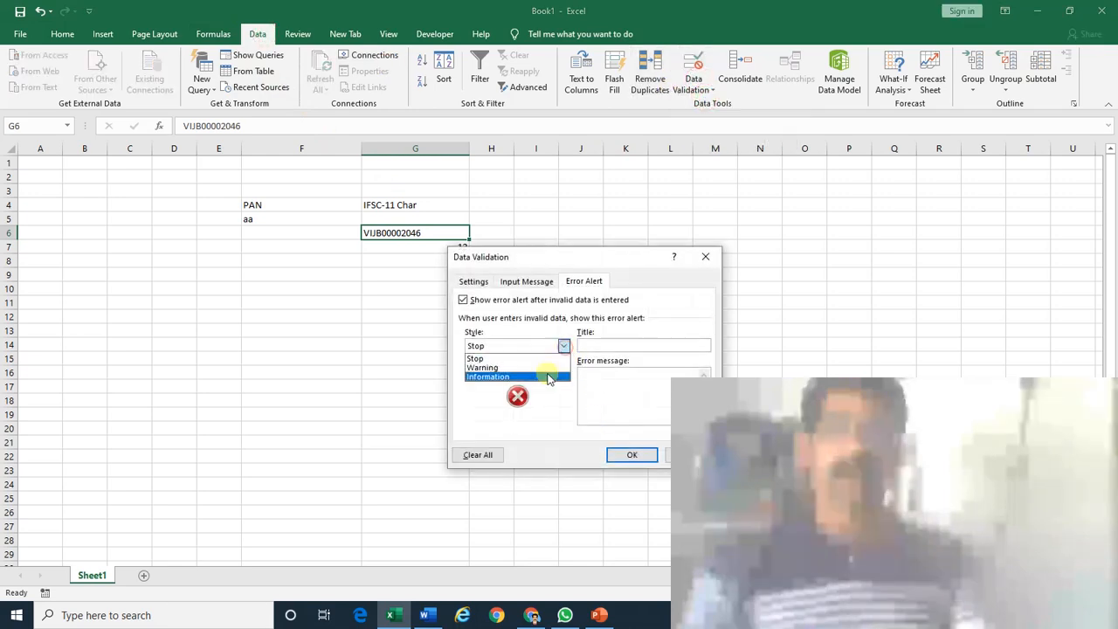
left_click(559, 342)
left_click(473, 281)
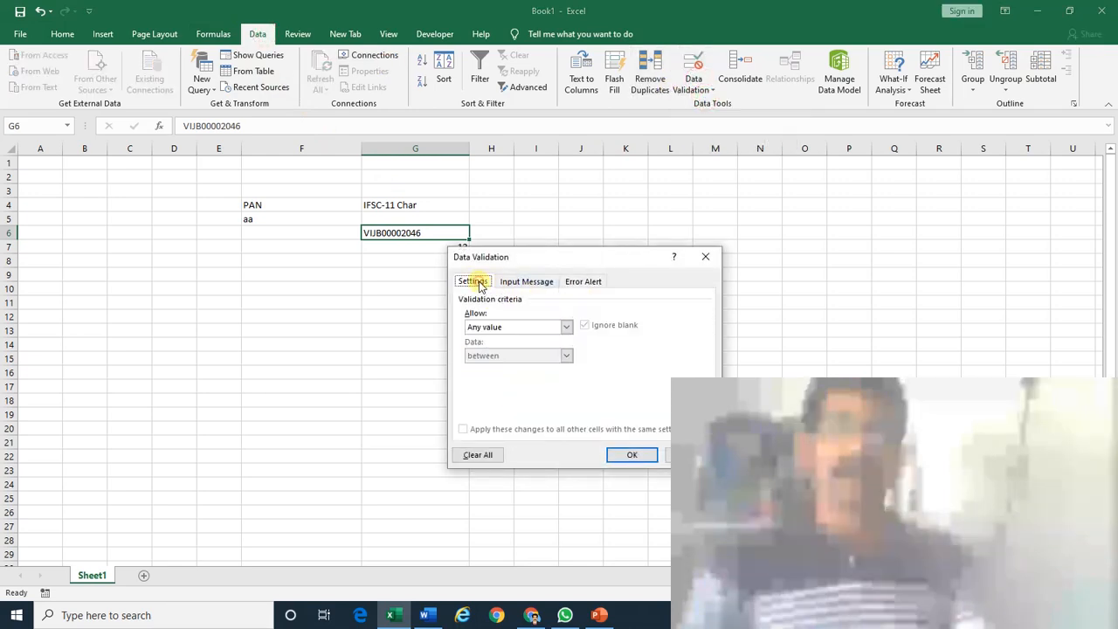
left_click(567, 326)
left_click(528, 393)
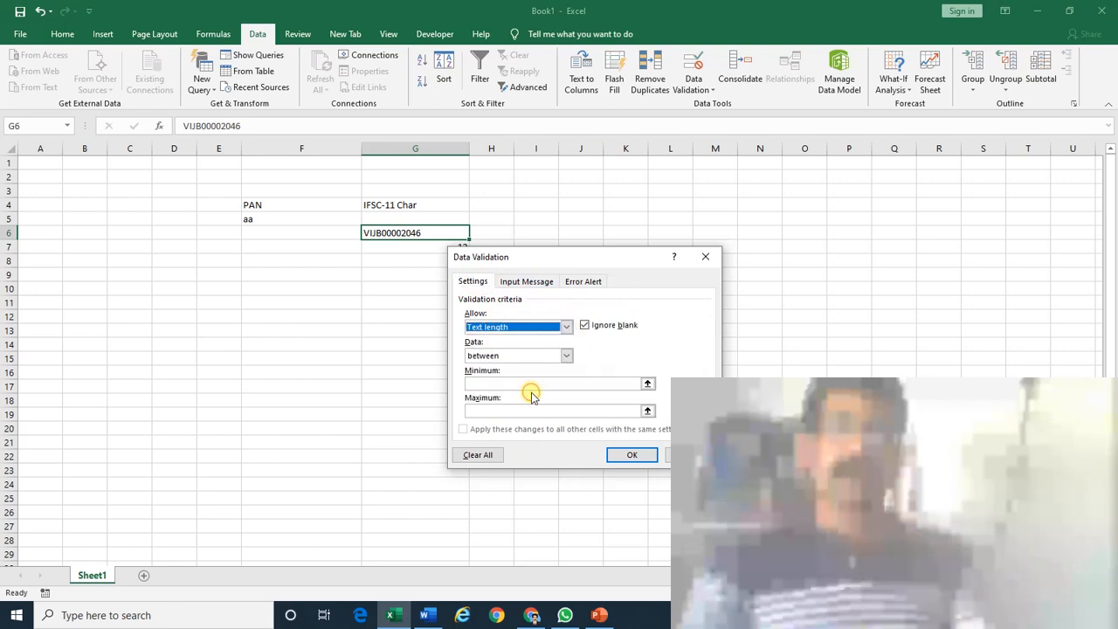
left_click(529, 384)
type("11")
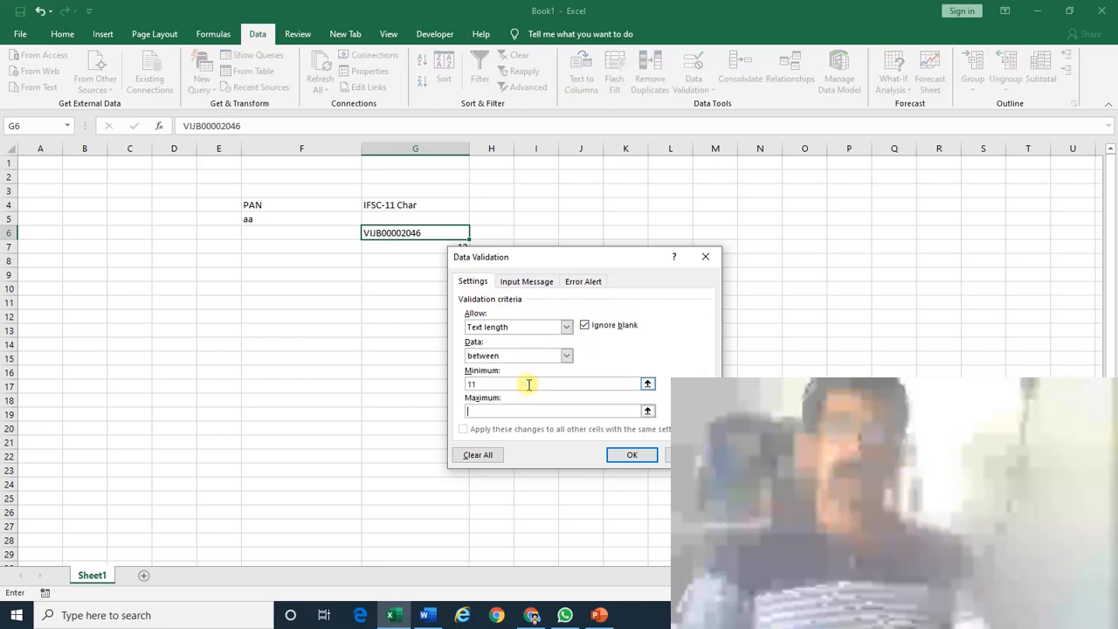
Add a Stop error alert titled 'Error' with message 'You typed wrong IFSC', and apply.
left_click(573, 281)
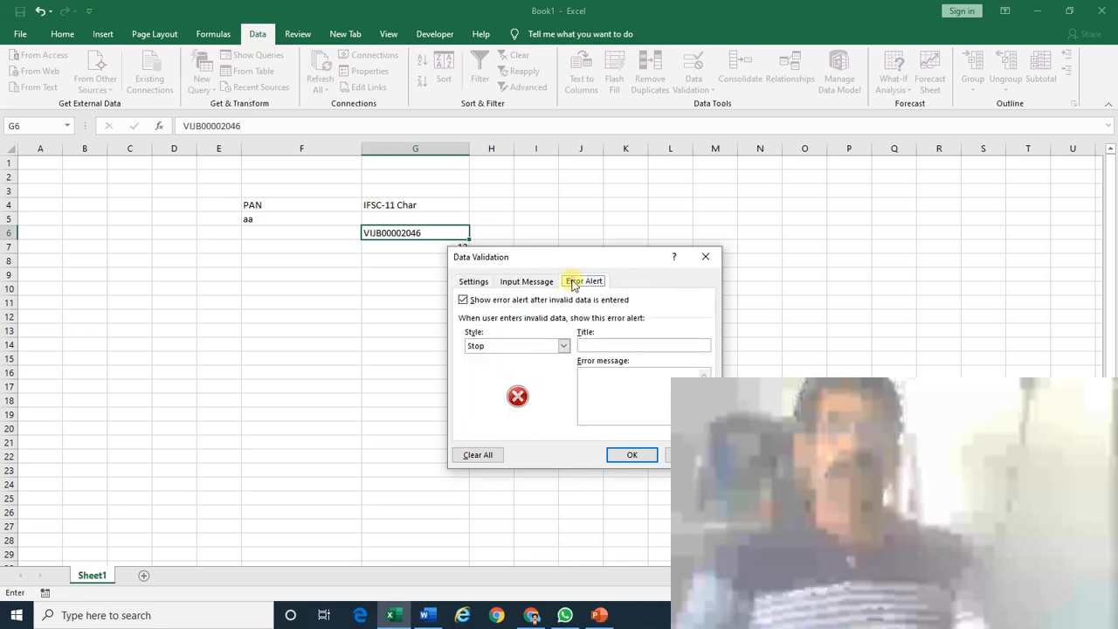
left_click(597, 345)
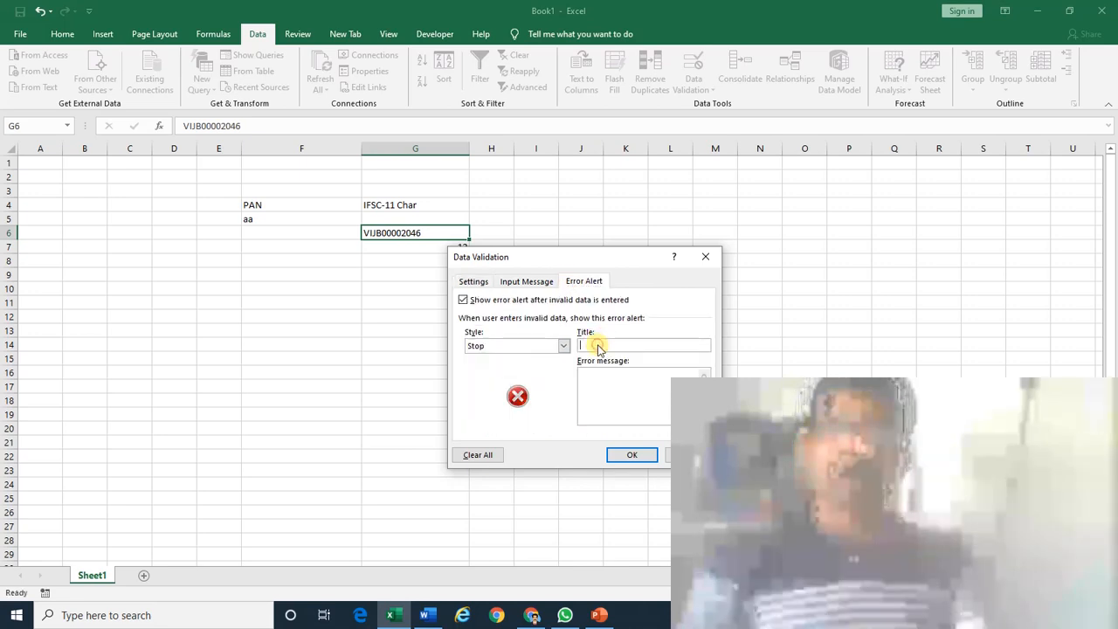
type("Erro")
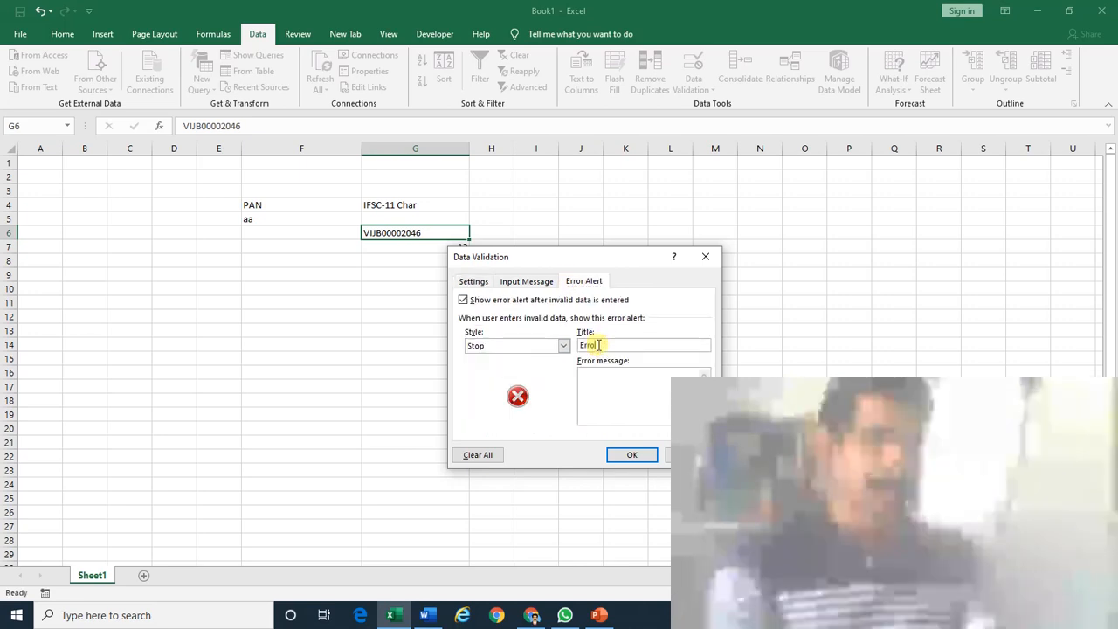
type("r")
left_click(612, 393)
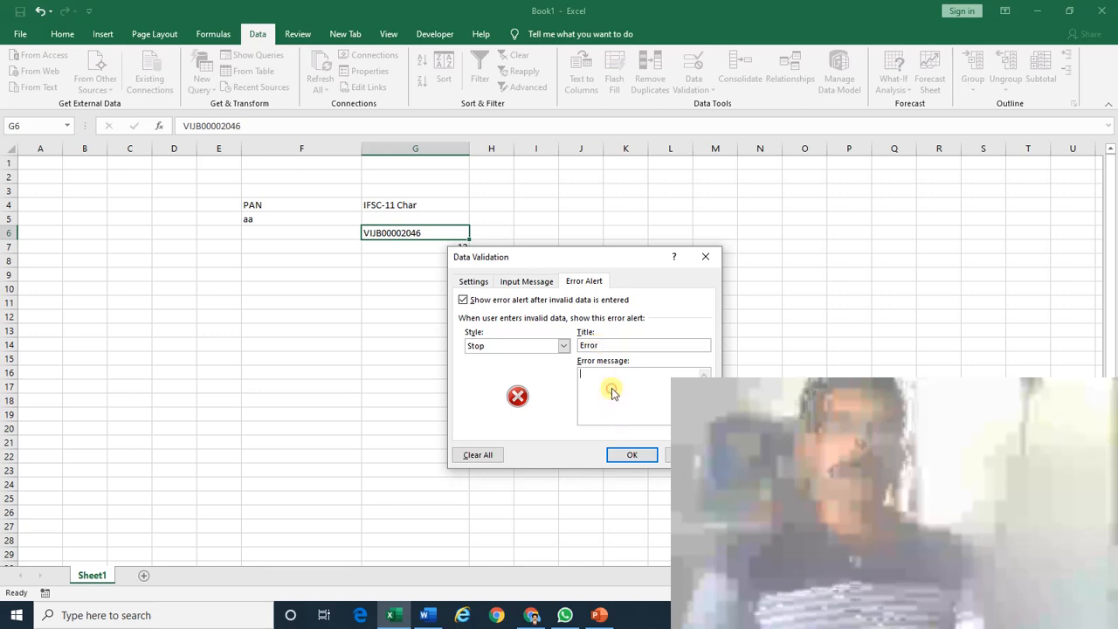
type("You")
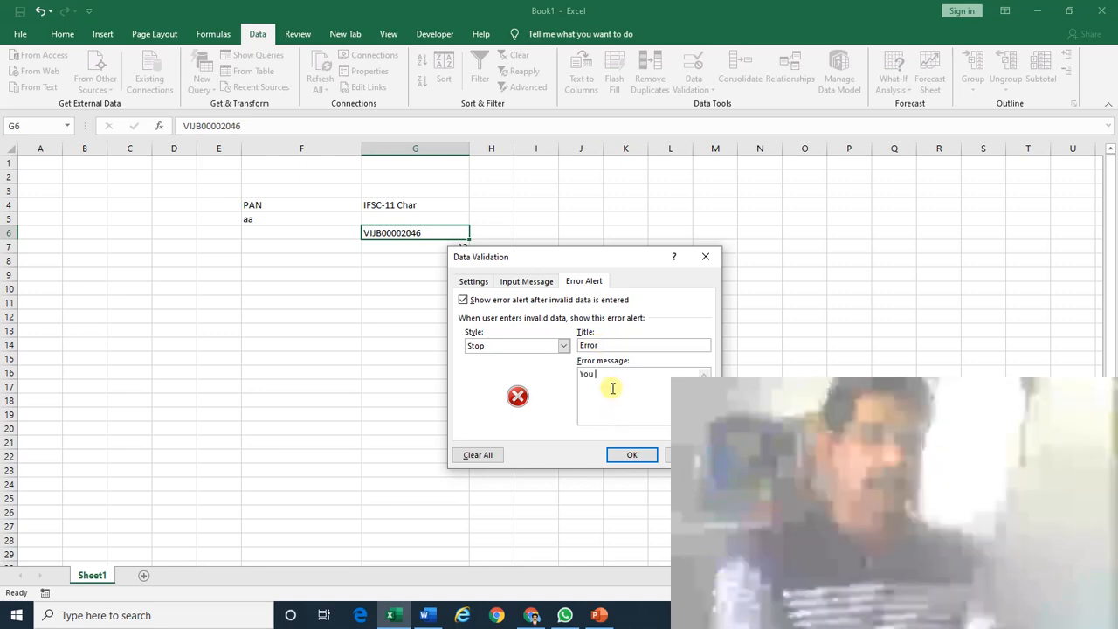
type(" typed ")
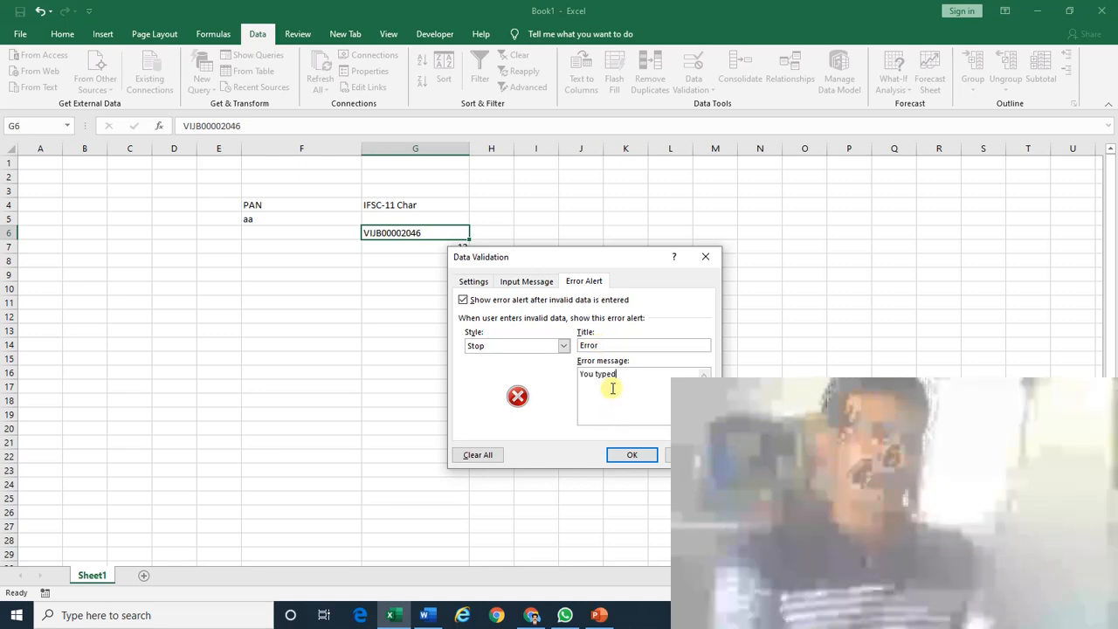
type("wrong ")
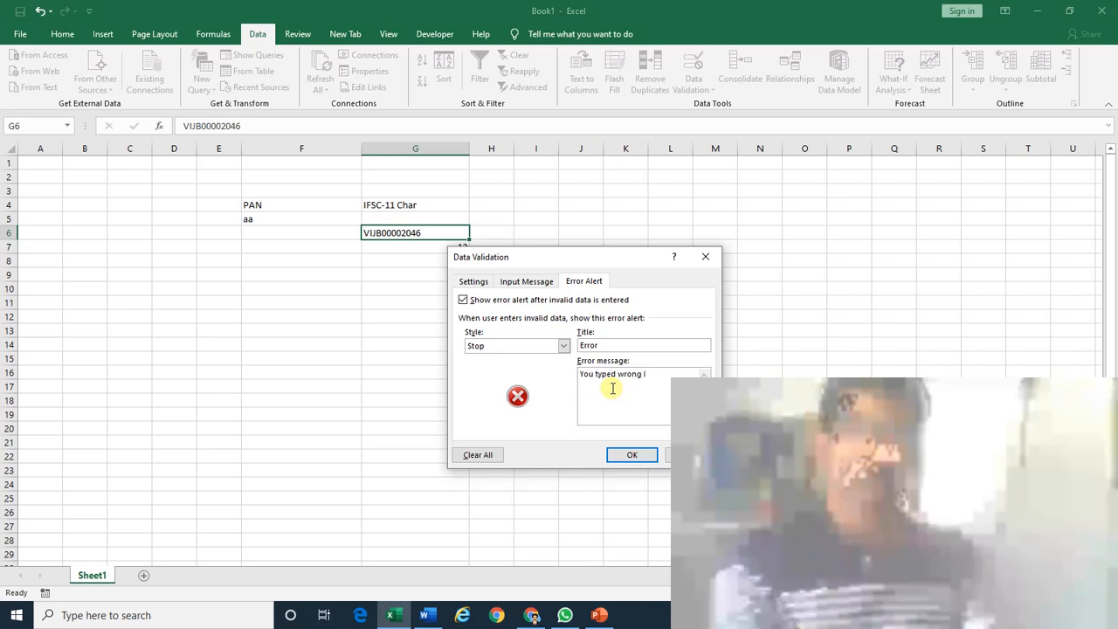
type("IFSC")
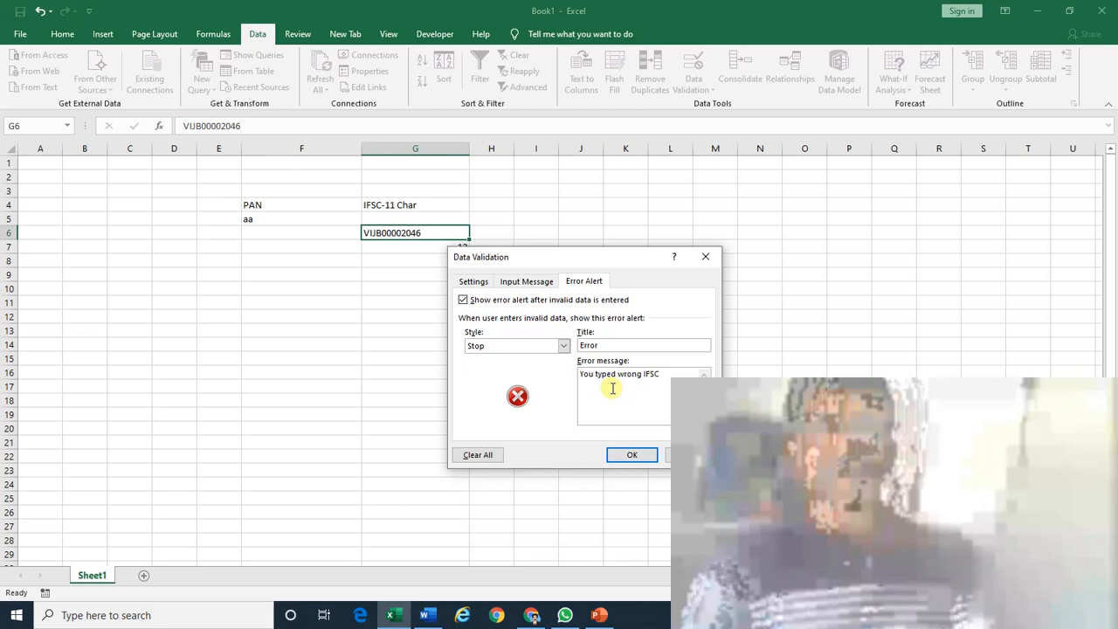
left_click(631, 454)
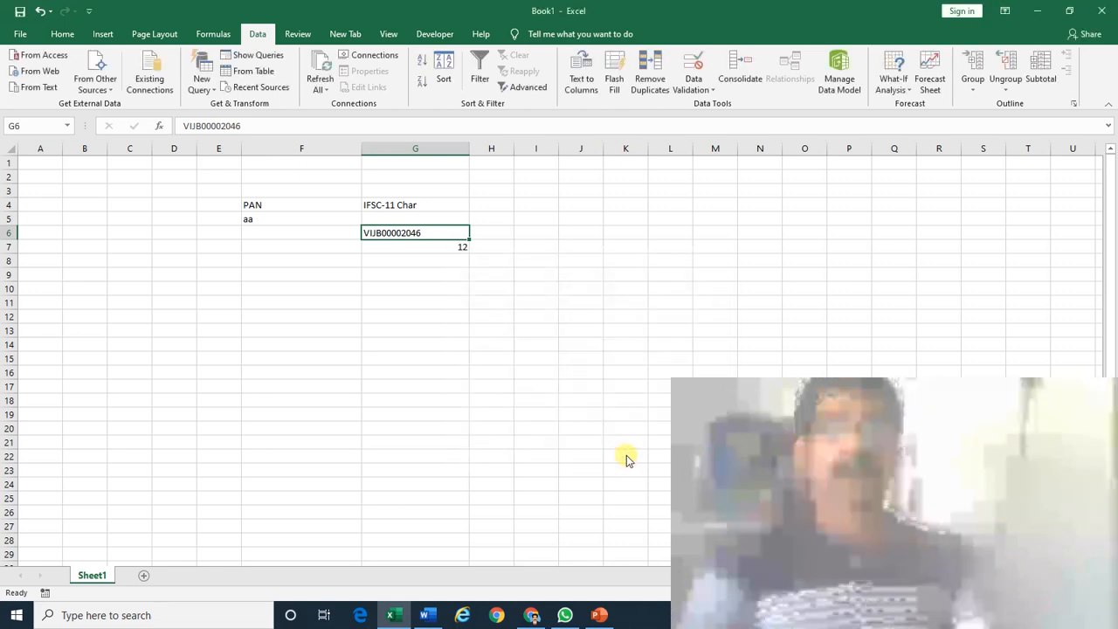
Test the rule with the 12-character IFSC, then correct G6 to VIJB0002046.
key("F2")
key("Return")
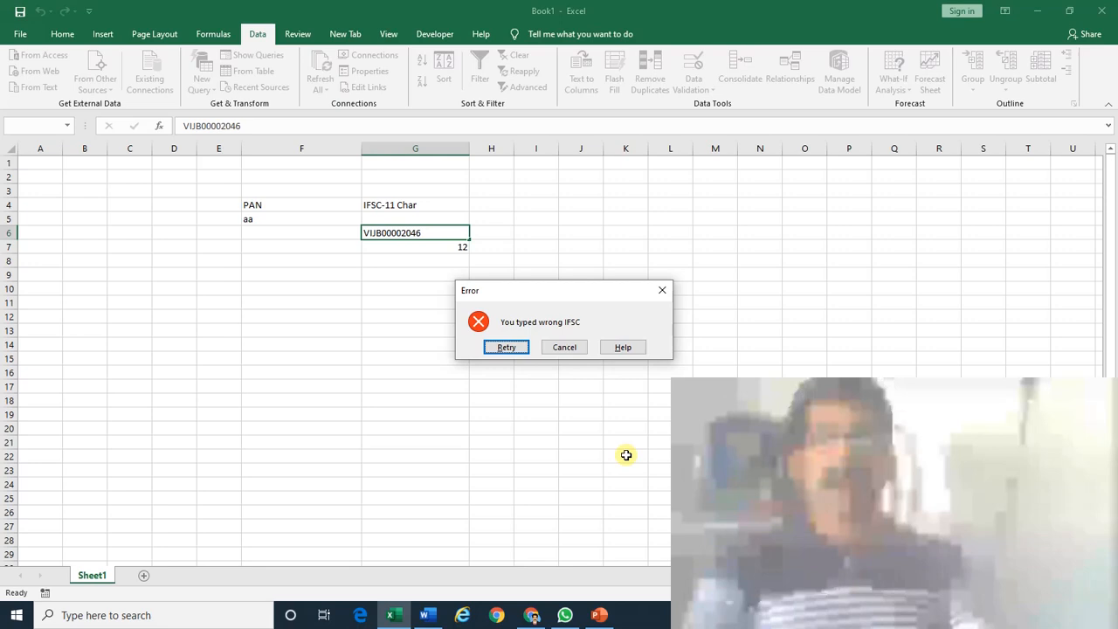
key("Return")
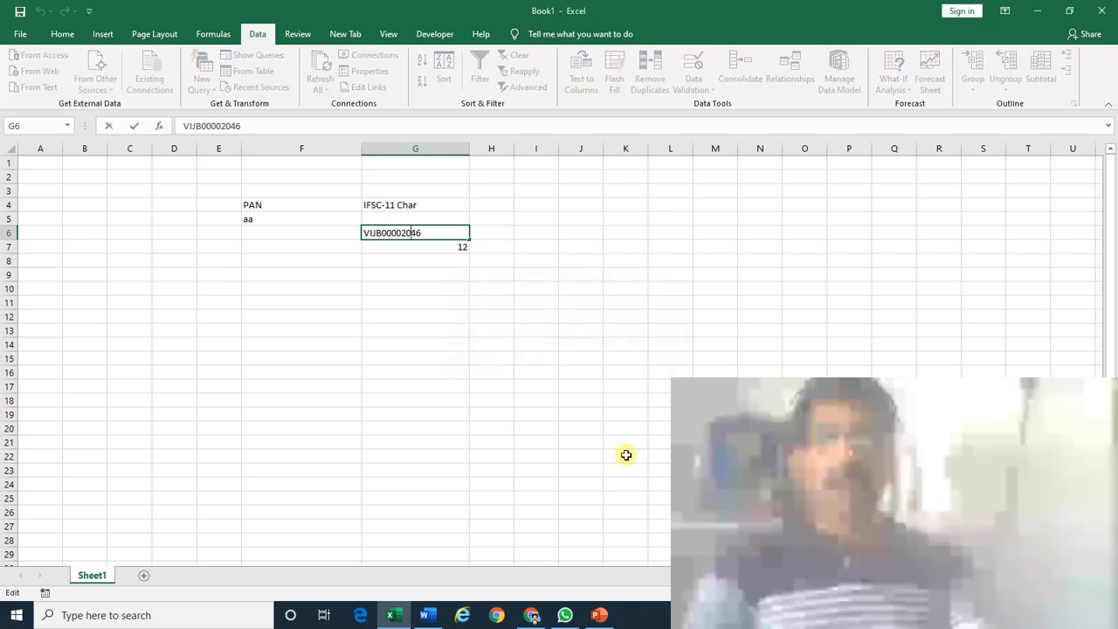
key("BackSpace")
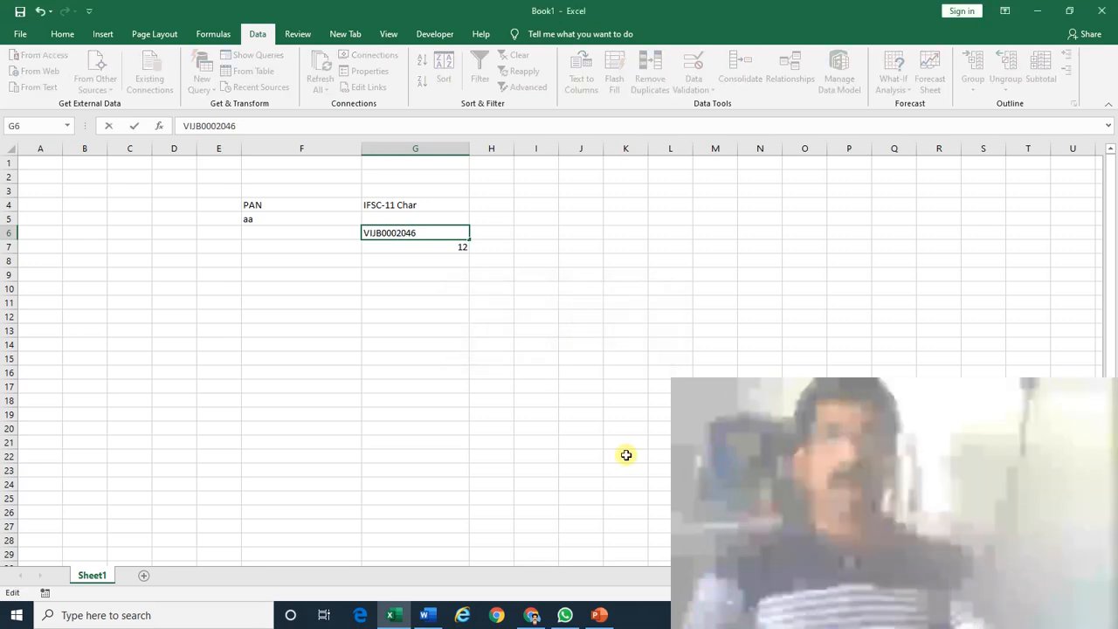
key("Return")
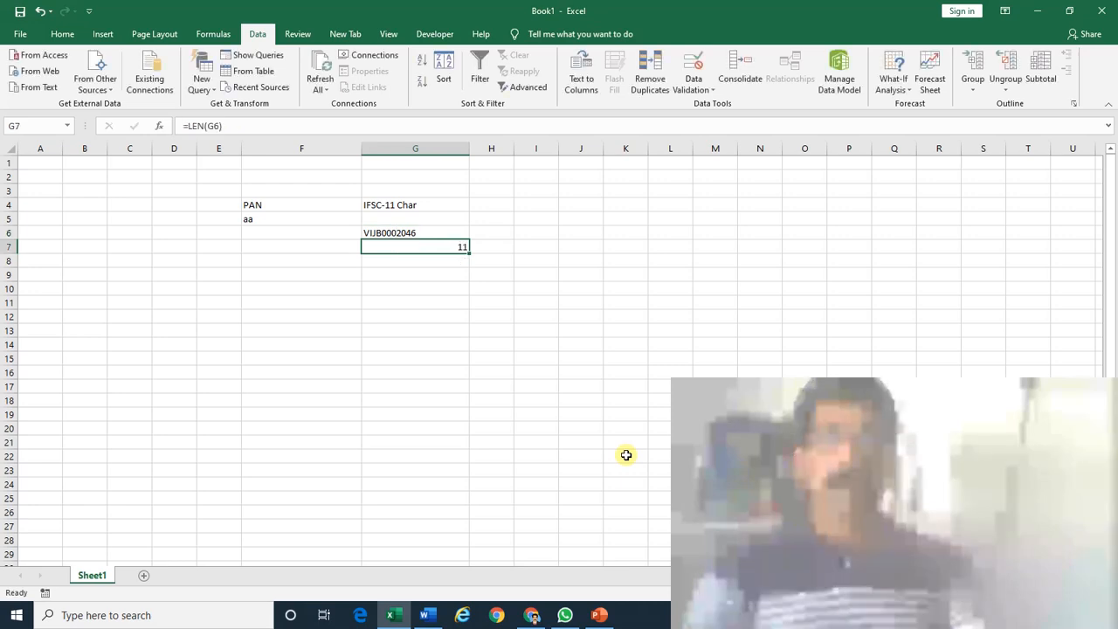
Test a too-short IFSC in G6 and cancel, keeping the valid code.
key("Up")
key("F2")
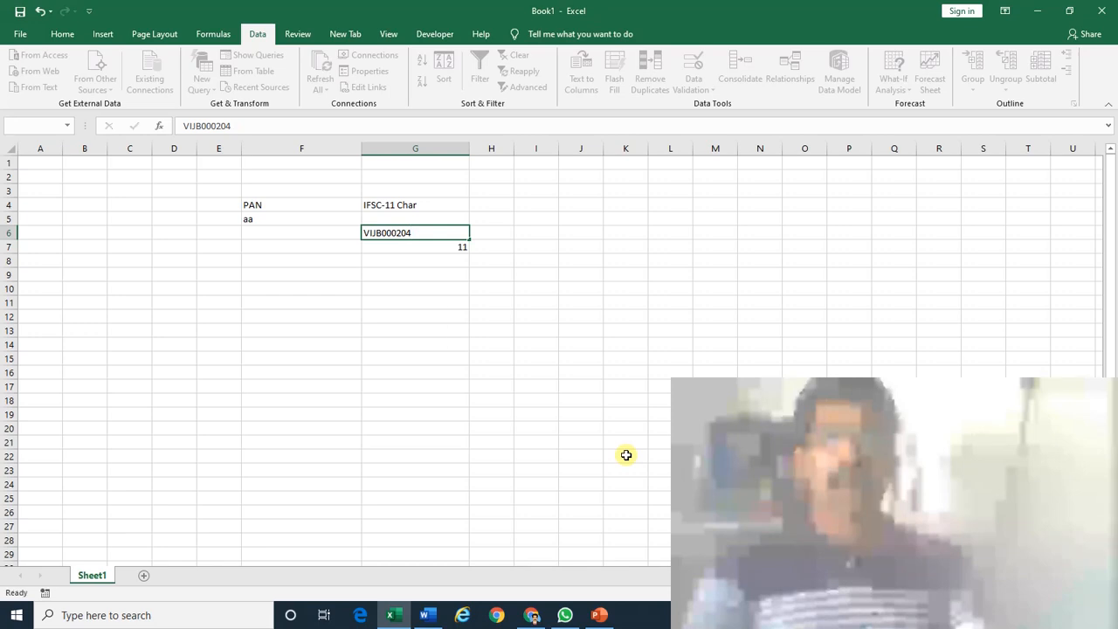
key("Return")
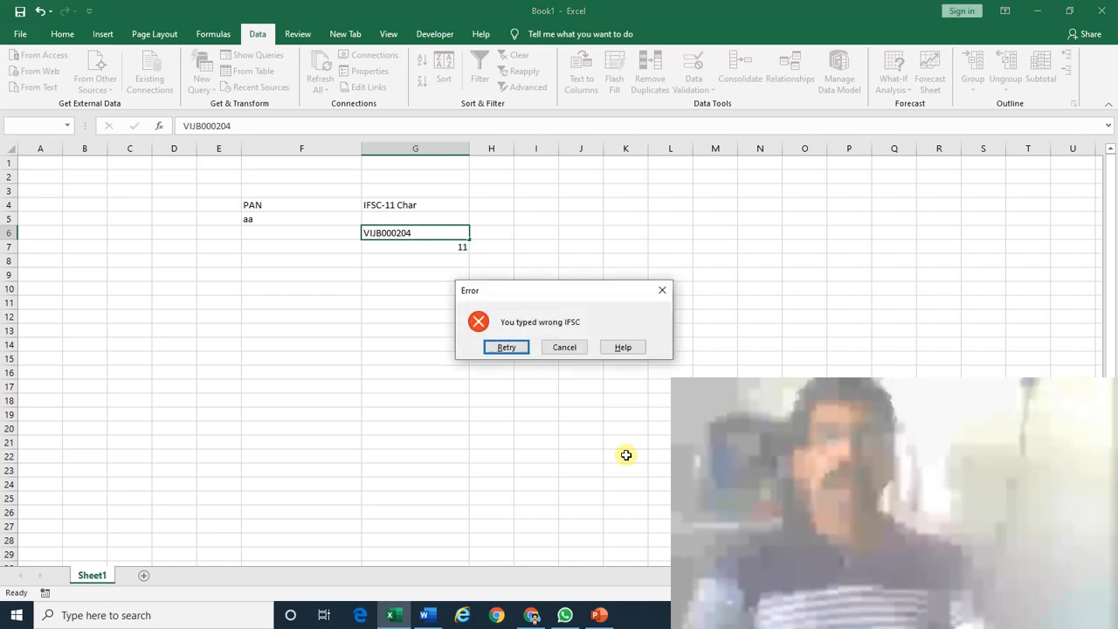
key("Escape")
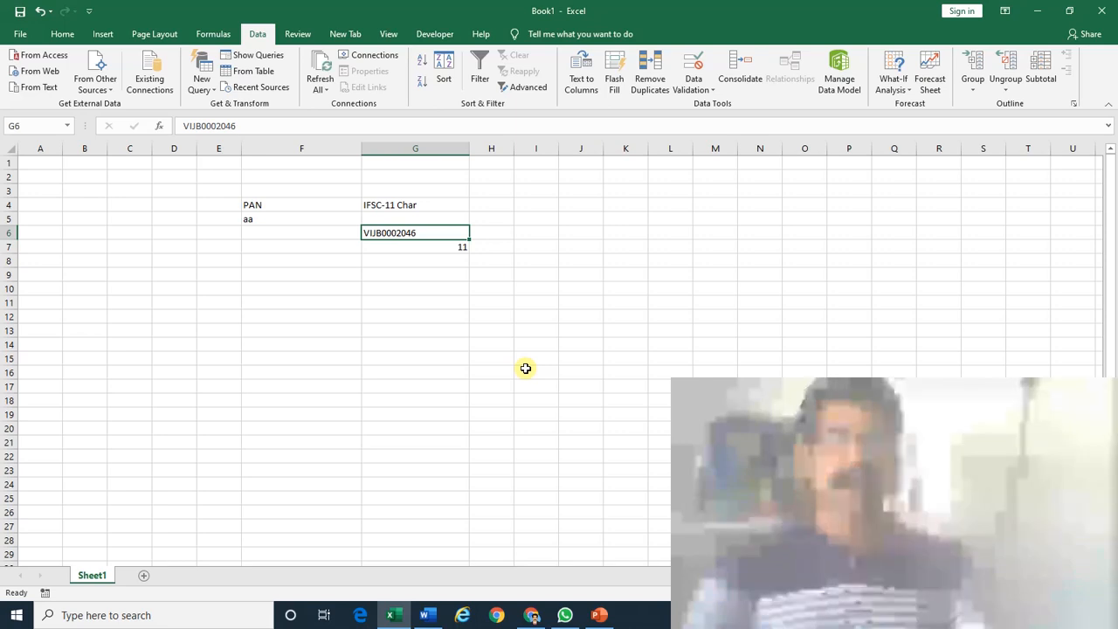
Switch to the PowerPoint contact slide and start the slide show.
mouse_move(600, 618)
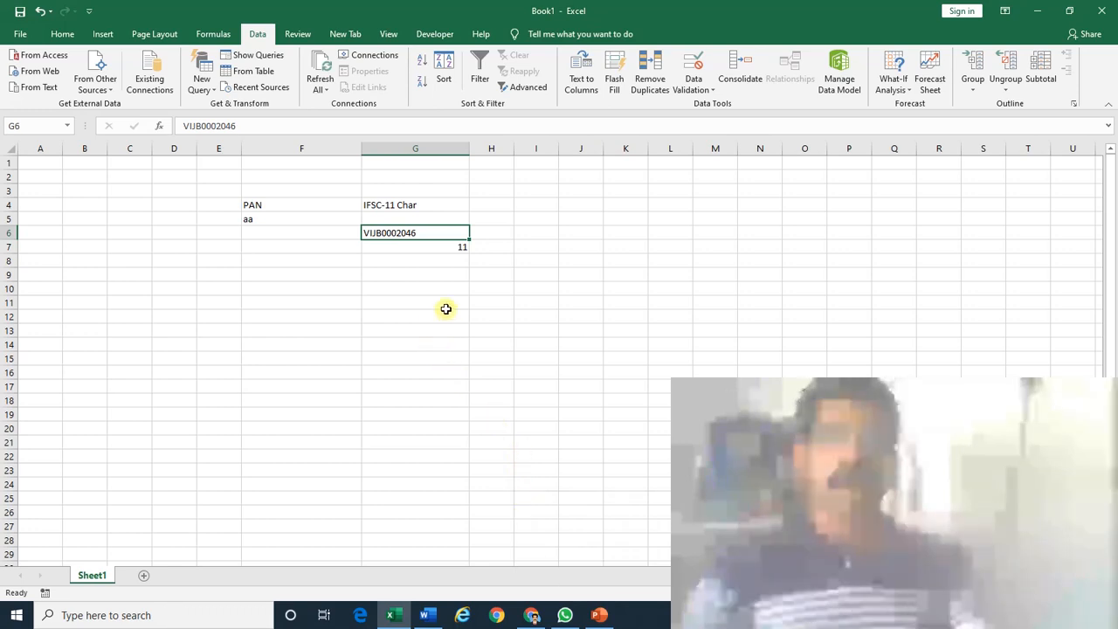
left_click(597, 615)
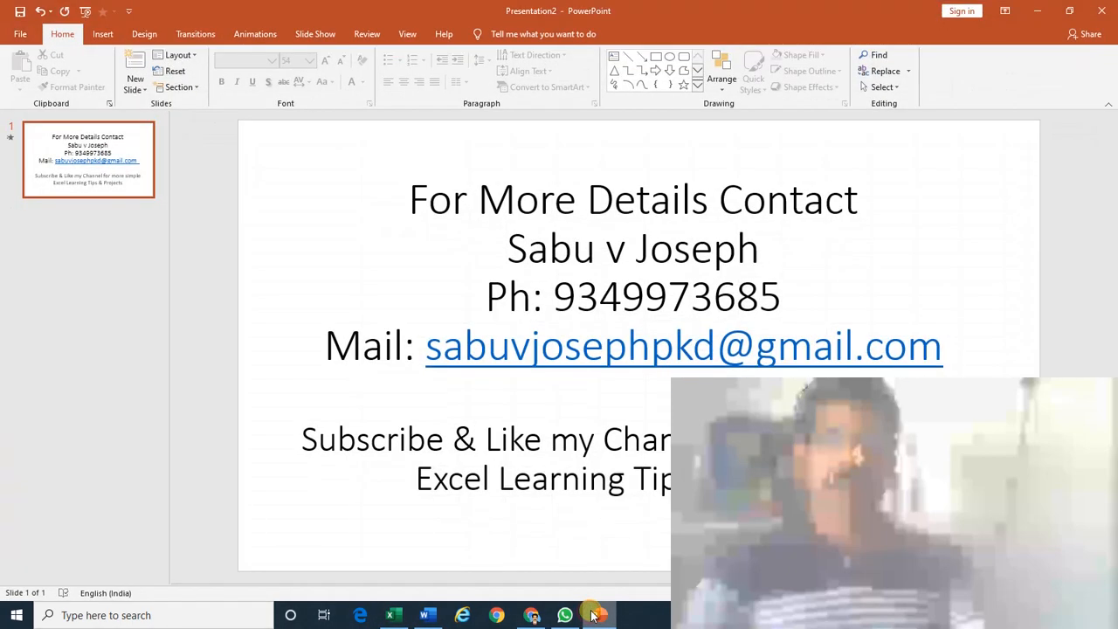
key("F5")
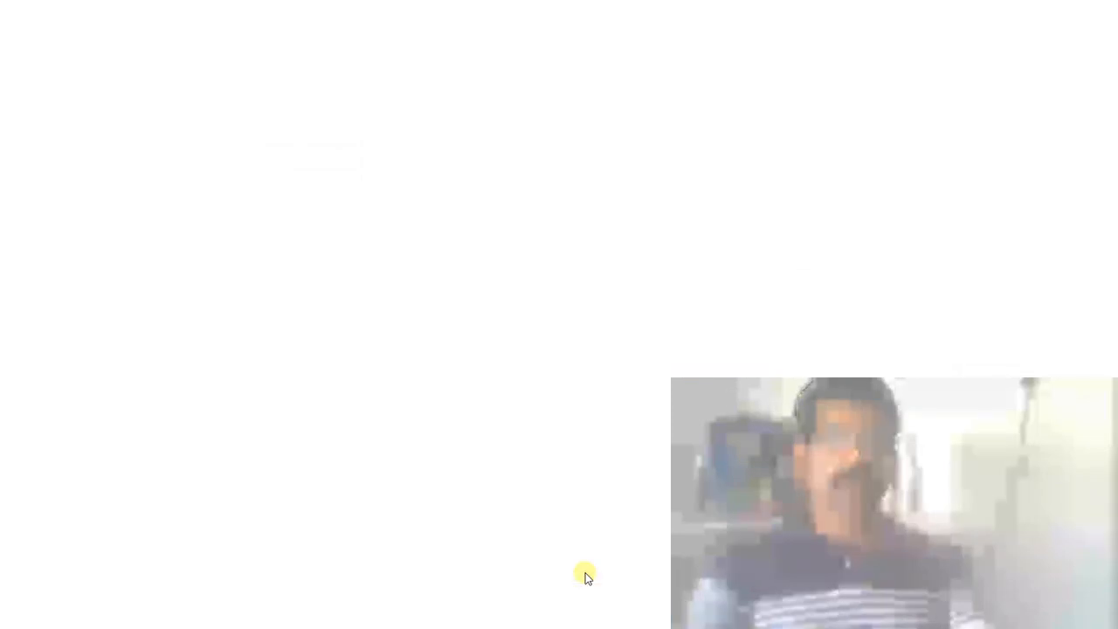